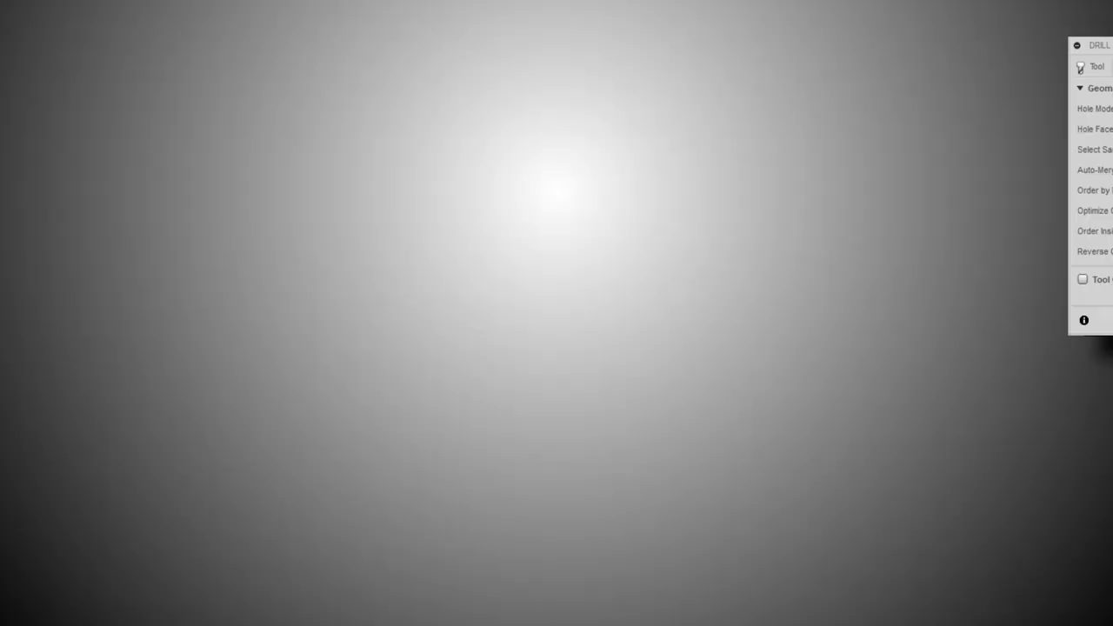
Dismiss the Hole Mode help to show the Spot Example v2 plate in the CAM workspace
{"action": "left_click", "coordinate": [705, 114]}
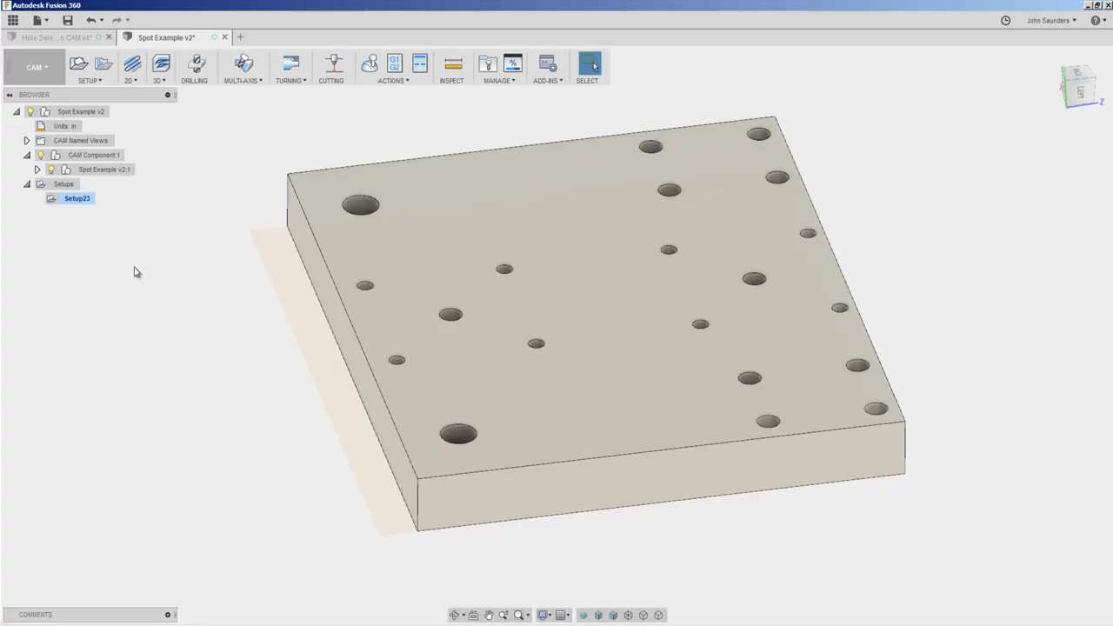
Select Setup23 and orbit the view to enlarge the plate
{"action": "left_click", "coordinate": [79, 199]}
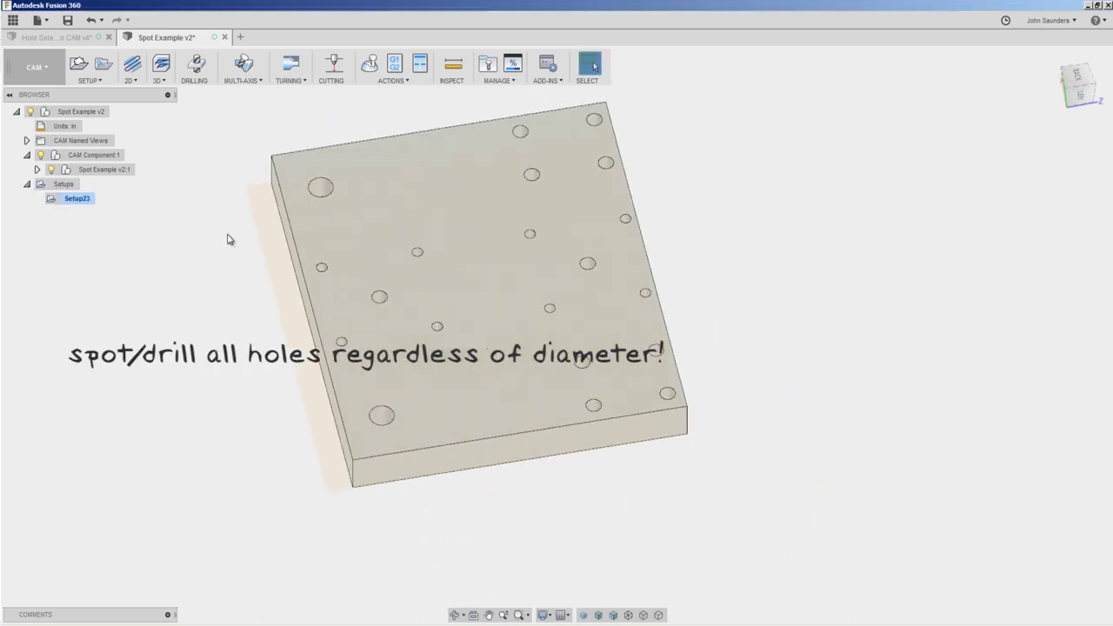
{"action": "middle_click_drag", "start_coordinate": [236, 229], "coordinate": [398, 248], "text": "shift"}
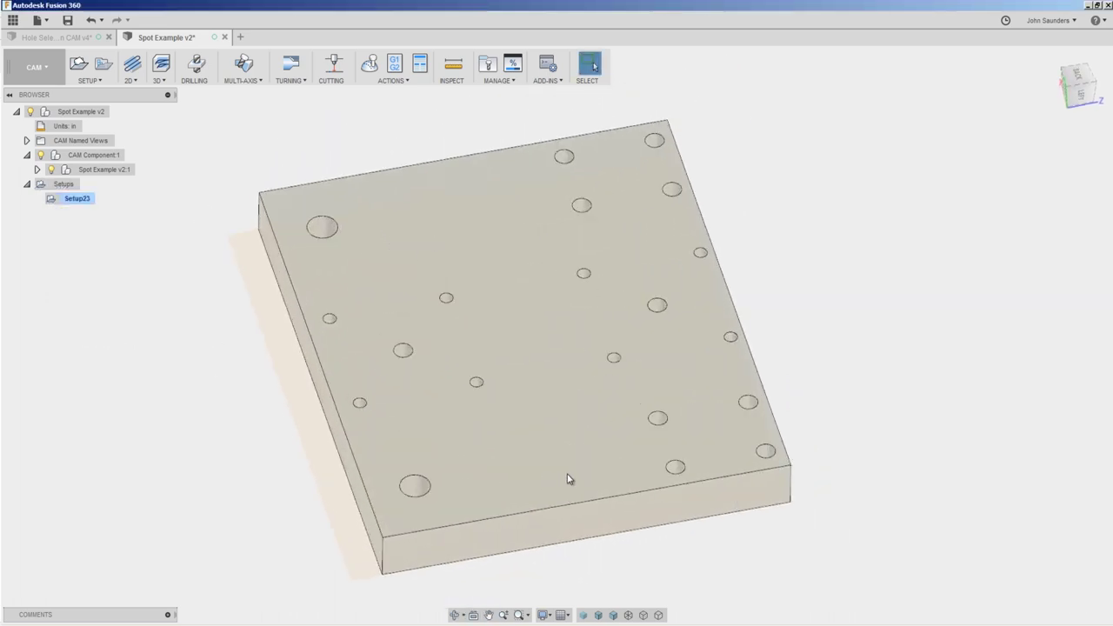
Start a drilling operation using the 3/16 90° center drill
{"action": "left_click", "coordinate": [196, 66]}
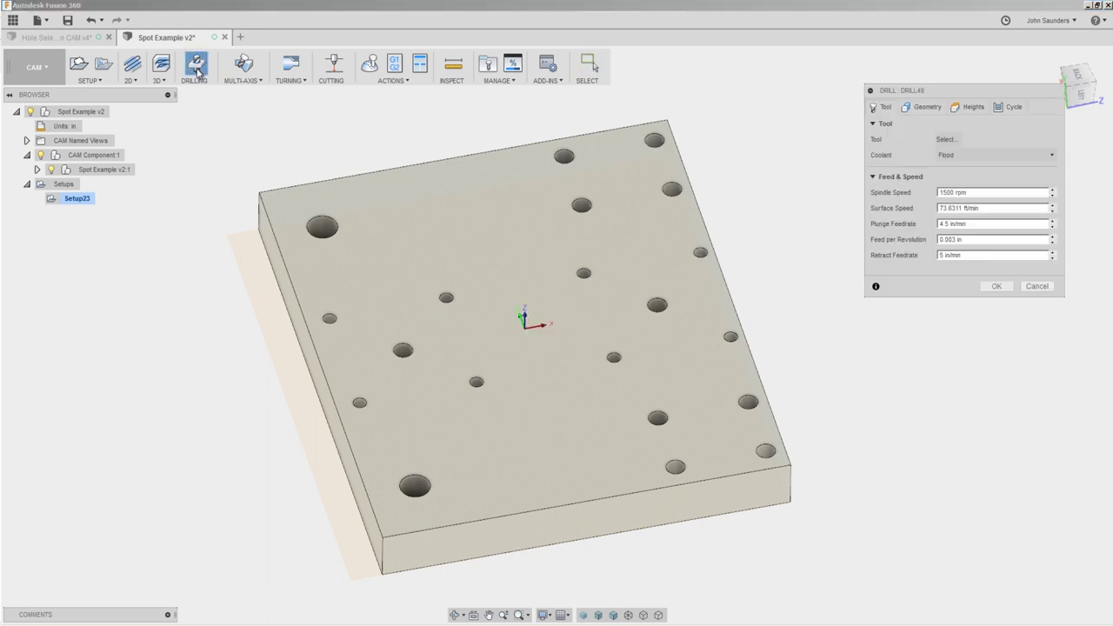
{"action": "left_click", "coordinate": [946, 140]}
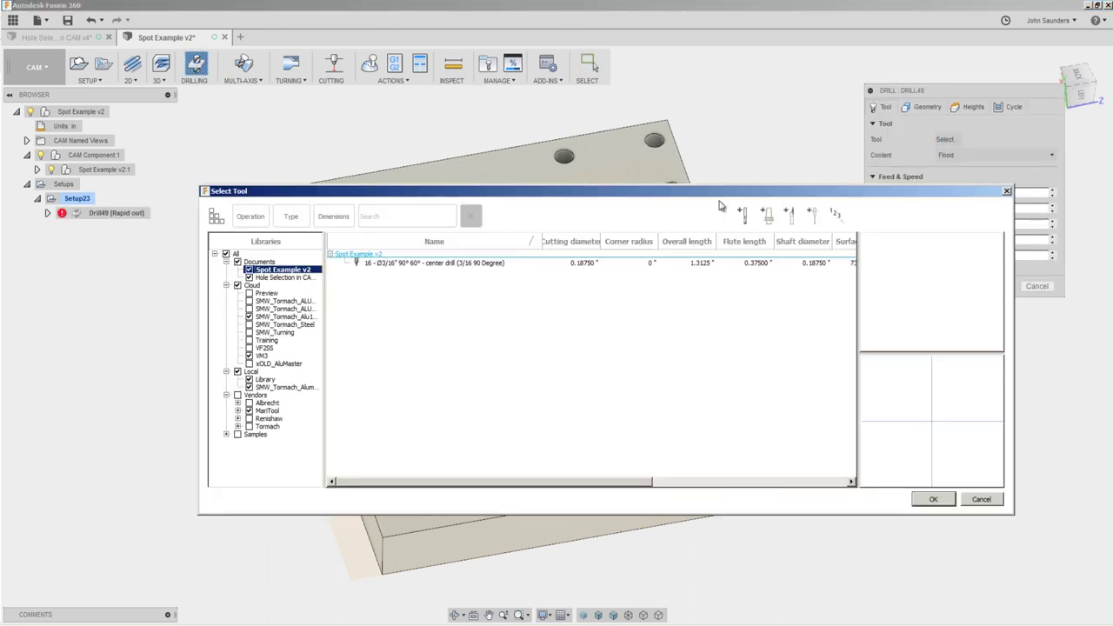
{"action": "left_click", "coordinate": [419, 263]}
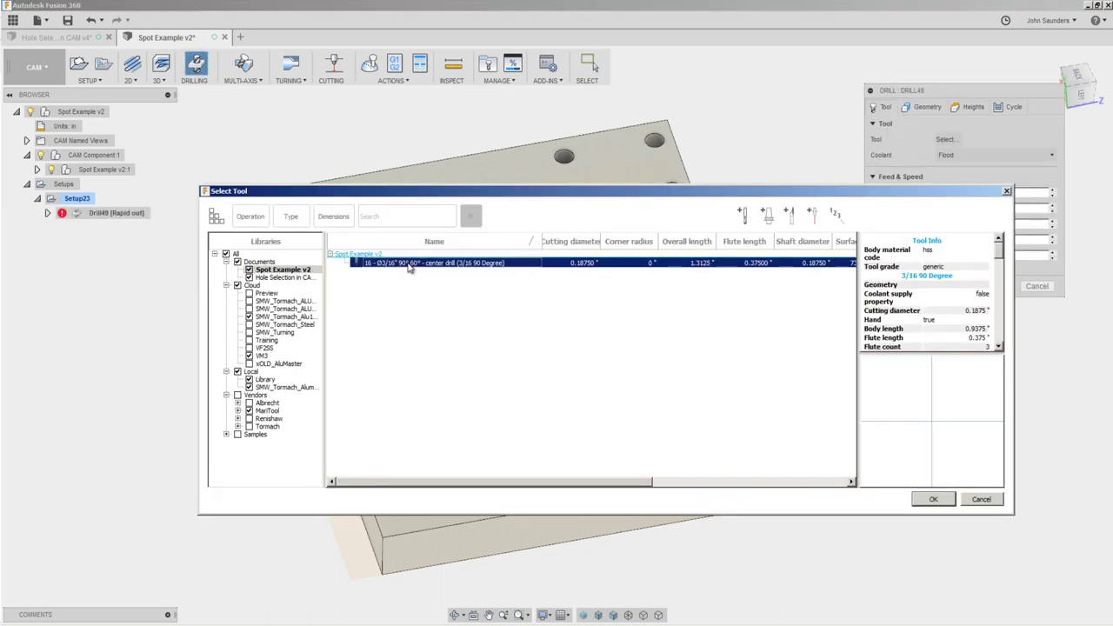
{"action": "left_click", "coordinate": [932, 499]}
Select holes by diameter range with minimum .1 and maximum .4 in
{"action": "left_click", "coordinate": [926, 108]}
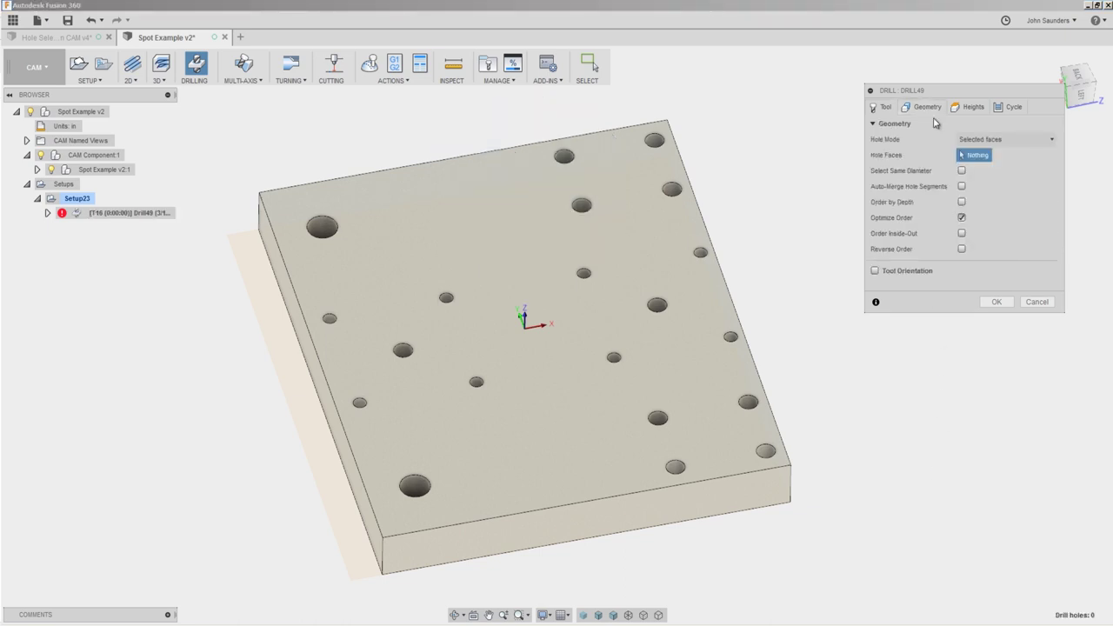
{"action": "left_click", "coordinate": [990, 141]}
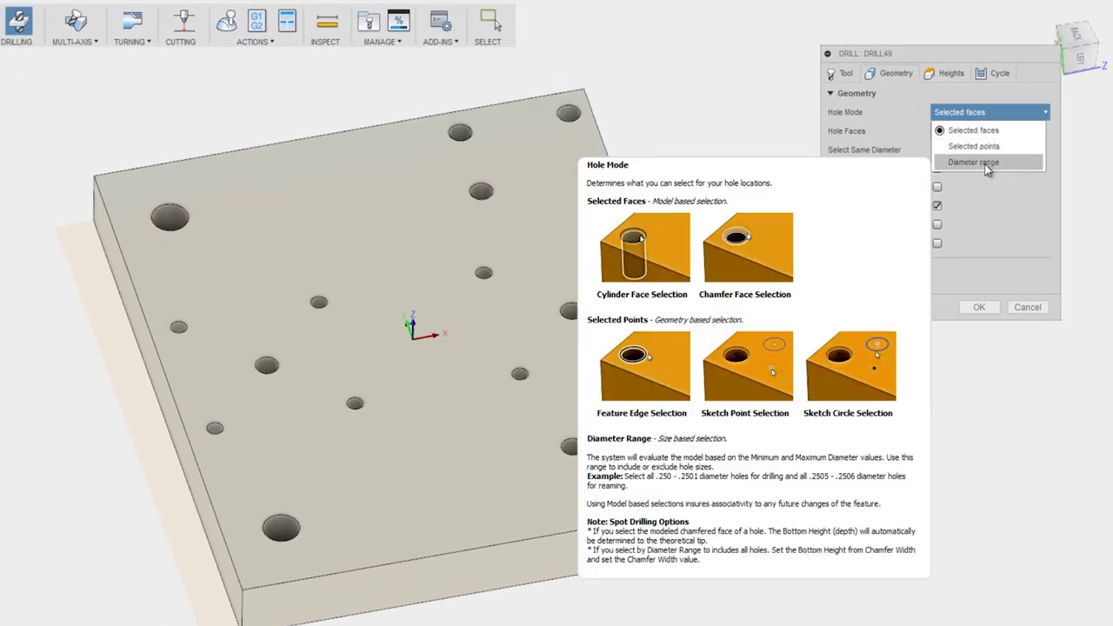
{"action": "left_click", "coordinate": [973, 163]}
{"action": "left_click", "coordinate": [948, 132]}
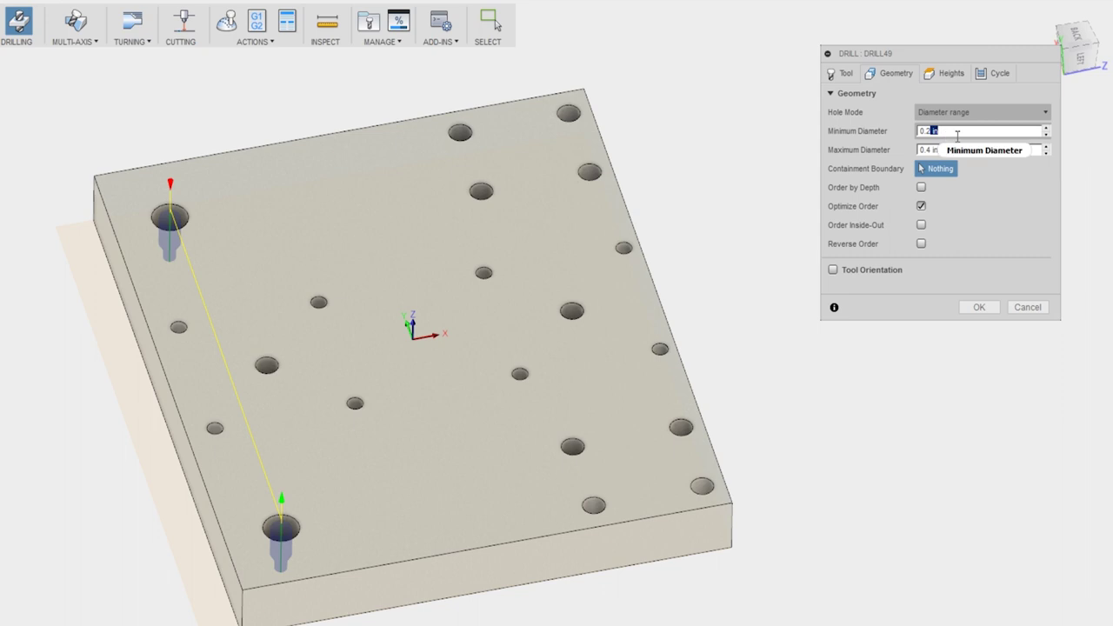
{"action": "key", "text": "BackSpace"}
{"action": "type", "text": ".1"}
{"action": "key", "text": "Tab"}
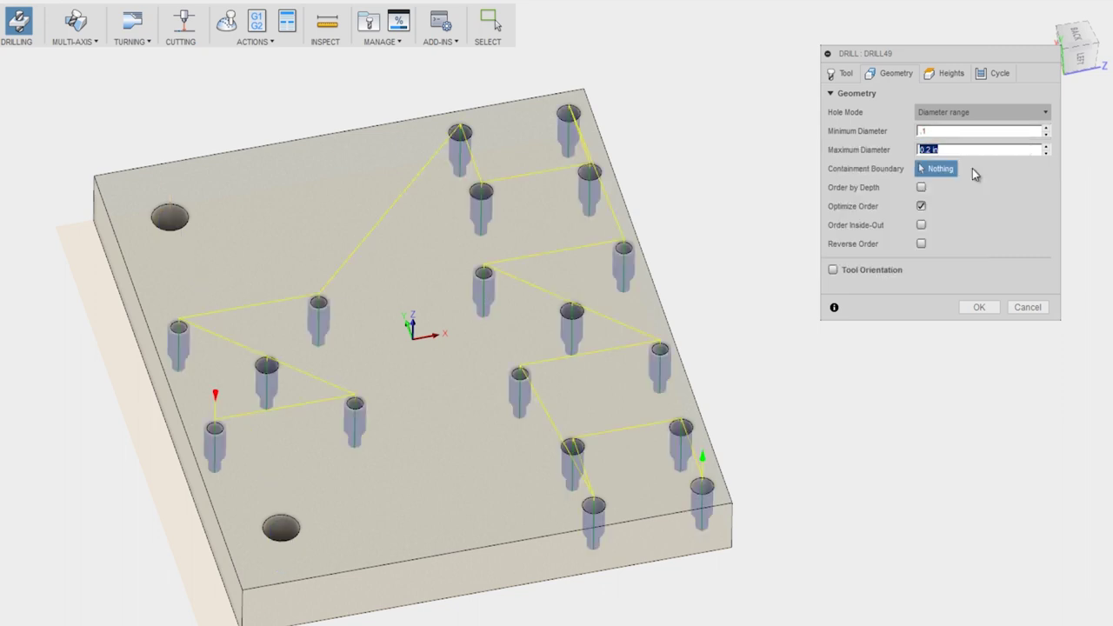
{"action": "type", "text": ".4"}
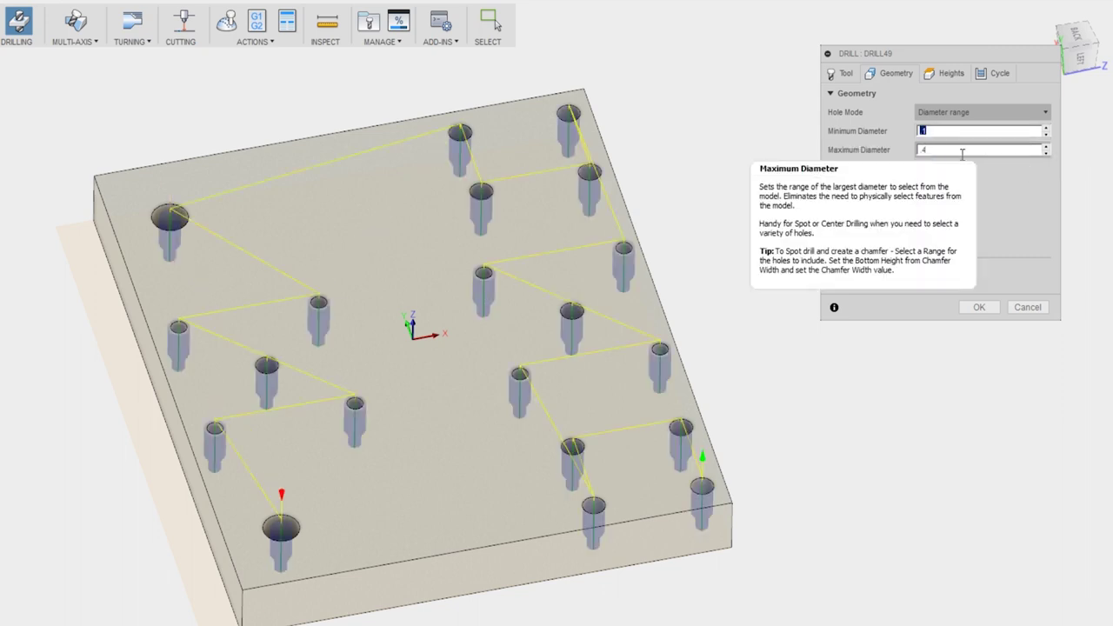
Generate the Drill49 toolpath, then reopen Drill49 for editing
{"action": "left_click", "coordinate": [981, 307]}
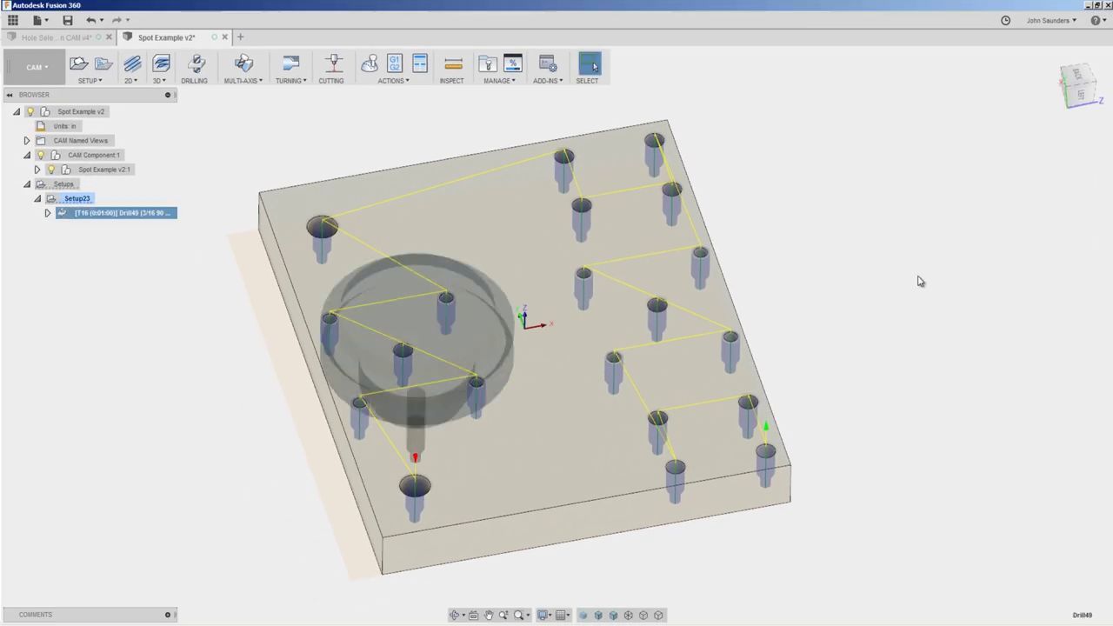
{"action": "middle_click_drag", "start_coordinate": [932, 267], "coordinate": [930, 258]}
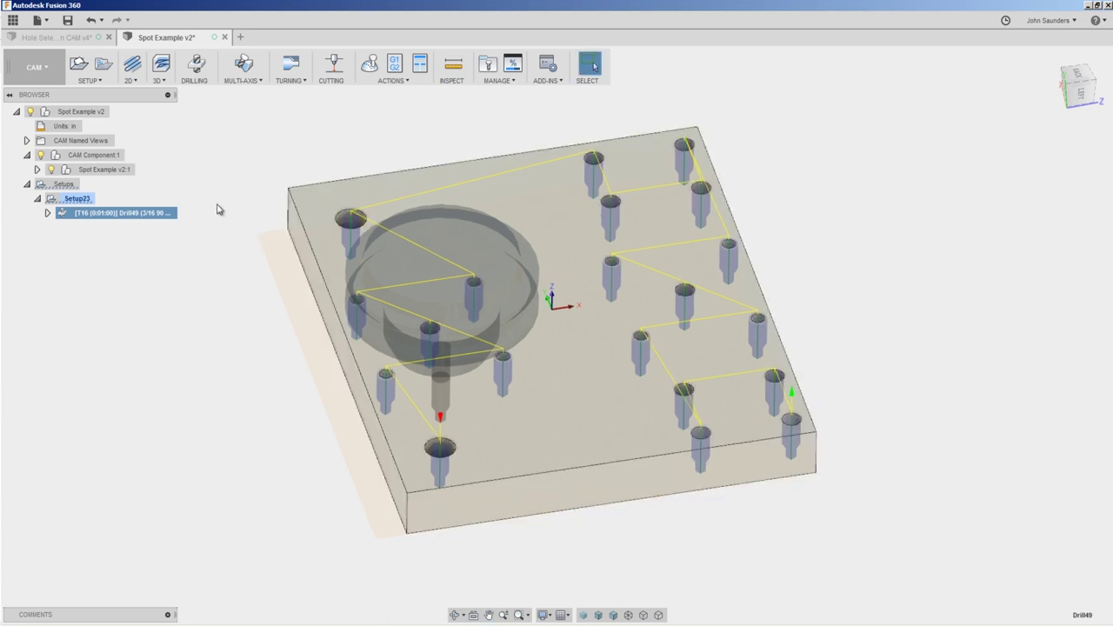
{"action": "right_click", "coordinate": [145, 227]}
{"action": "left_click", "coordinate": [165, 227]}
Measure bottom height from Hole top with a -.04 in offset
{"action": "left_click", "coordinate": [968, 107]}
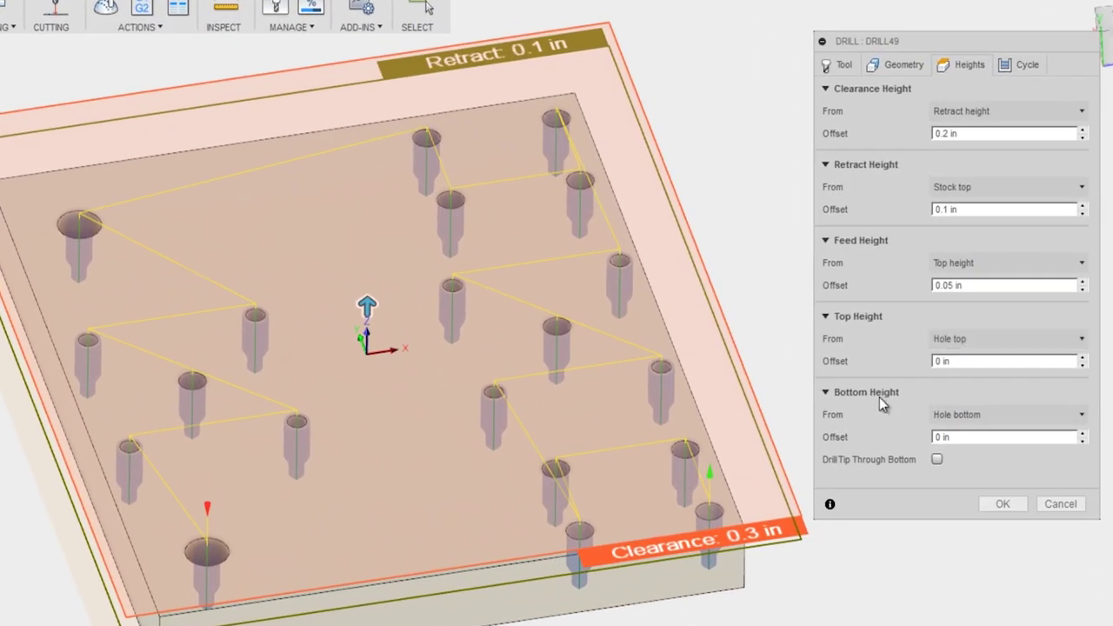
{"action": "left_click", "coordinate": [969, 416]}
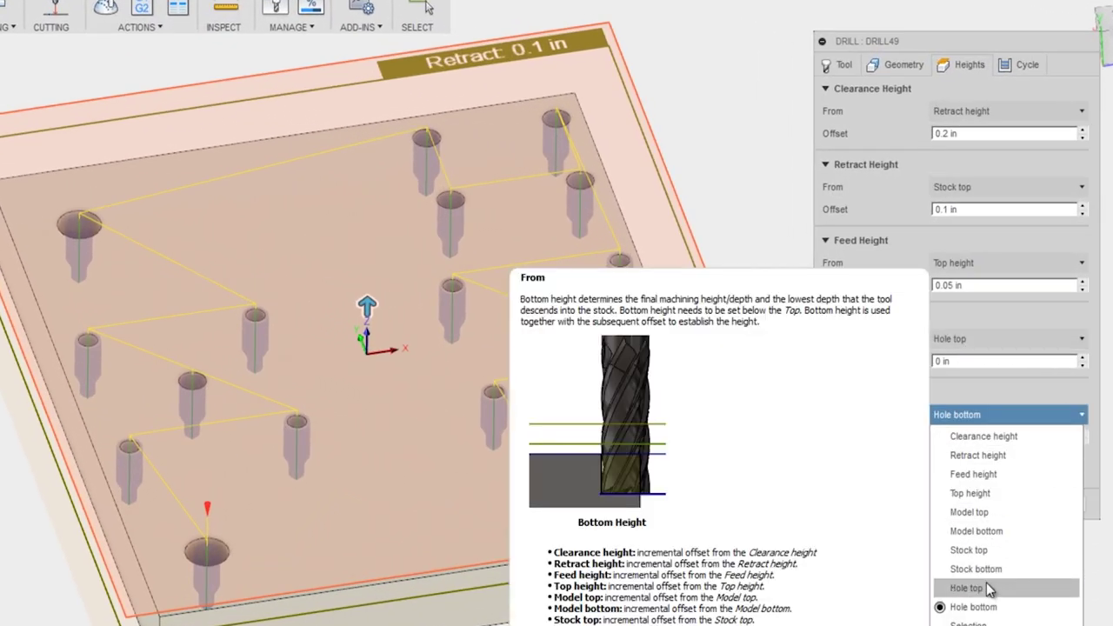
{"action": "left_click", "coordinate": [966, 588]}
{"action": "left_click", "coordinate": [996, 438]}
{"action": "type", "text": "-.04"}
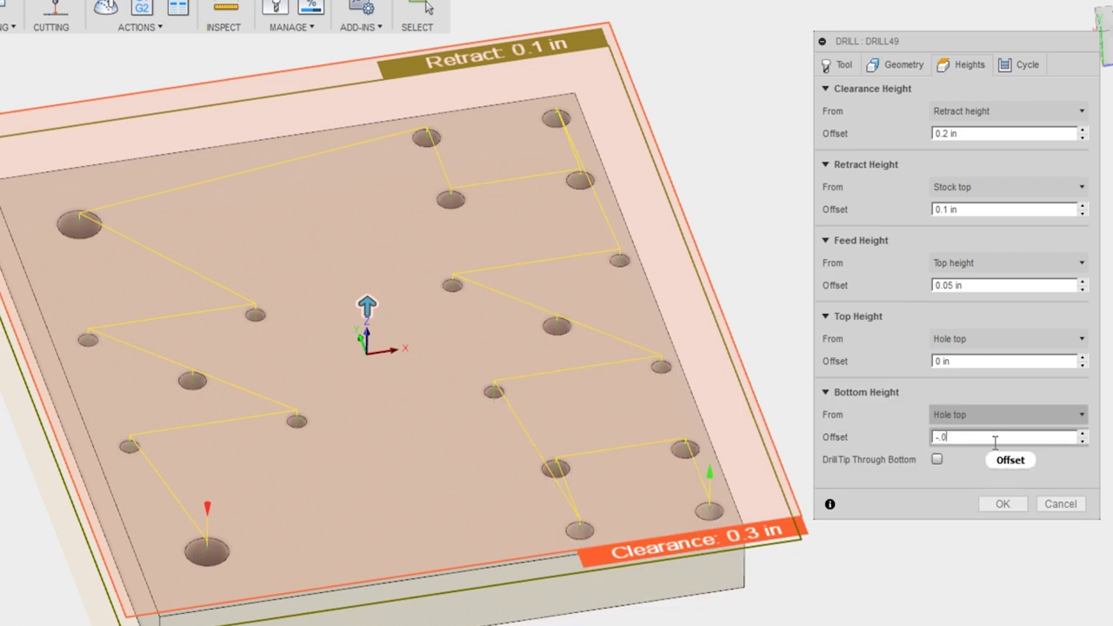
{"action": "left_click", "coordinate": [999, 511]}
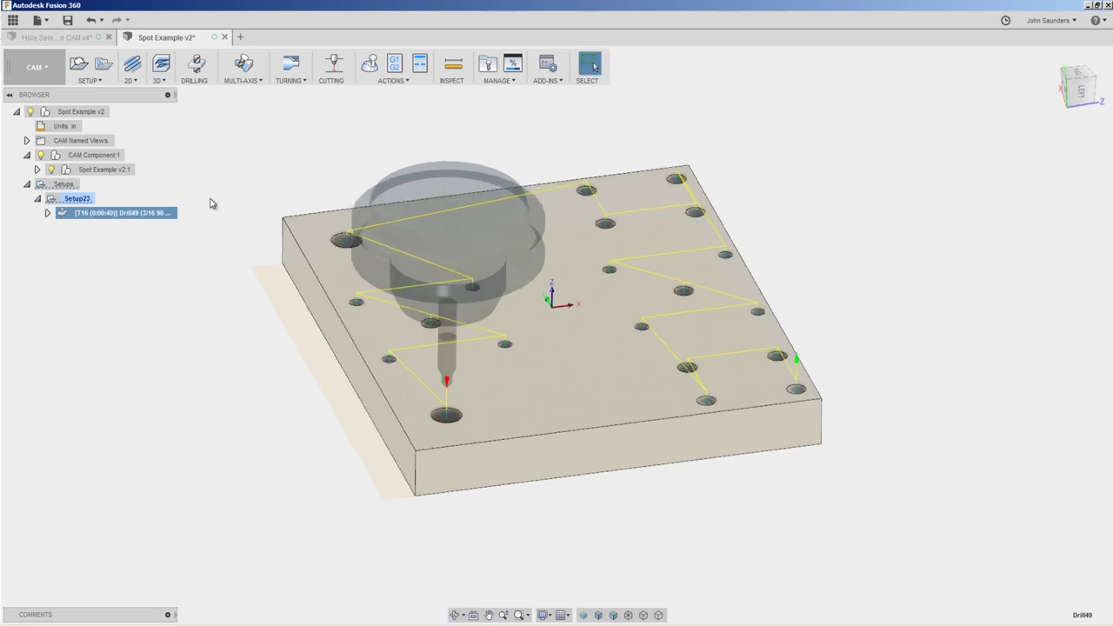
Store Drill49 as the '.1875 Spot Template' template, then select Drill49
{"action": "right_click", "coordinate": [155, 214]}
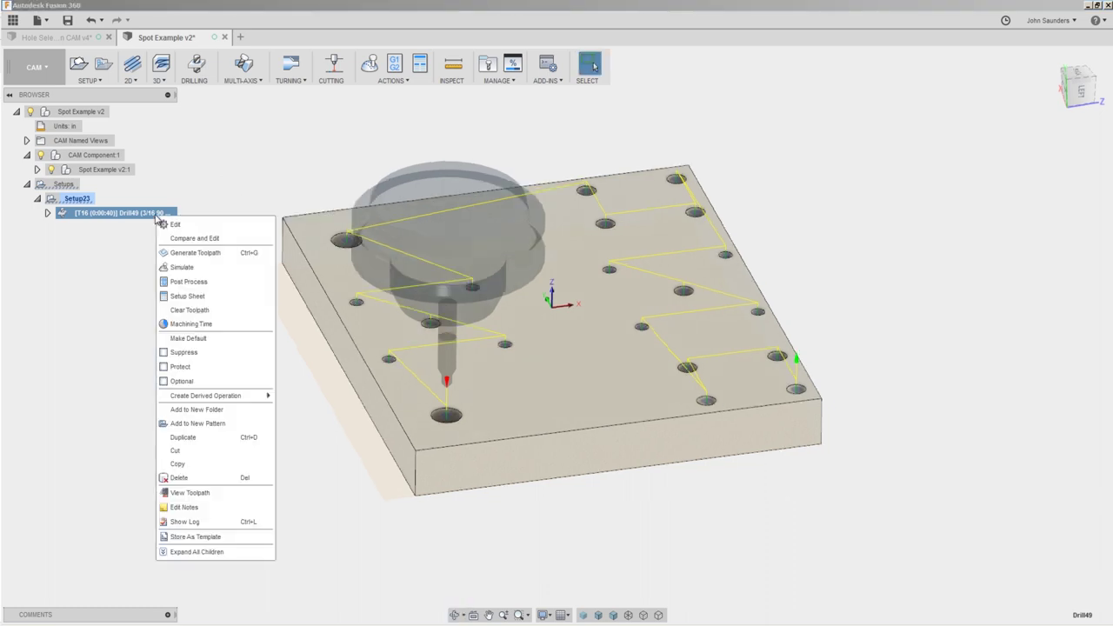
{"action": "left_click", "coordinate": [187, 533]}
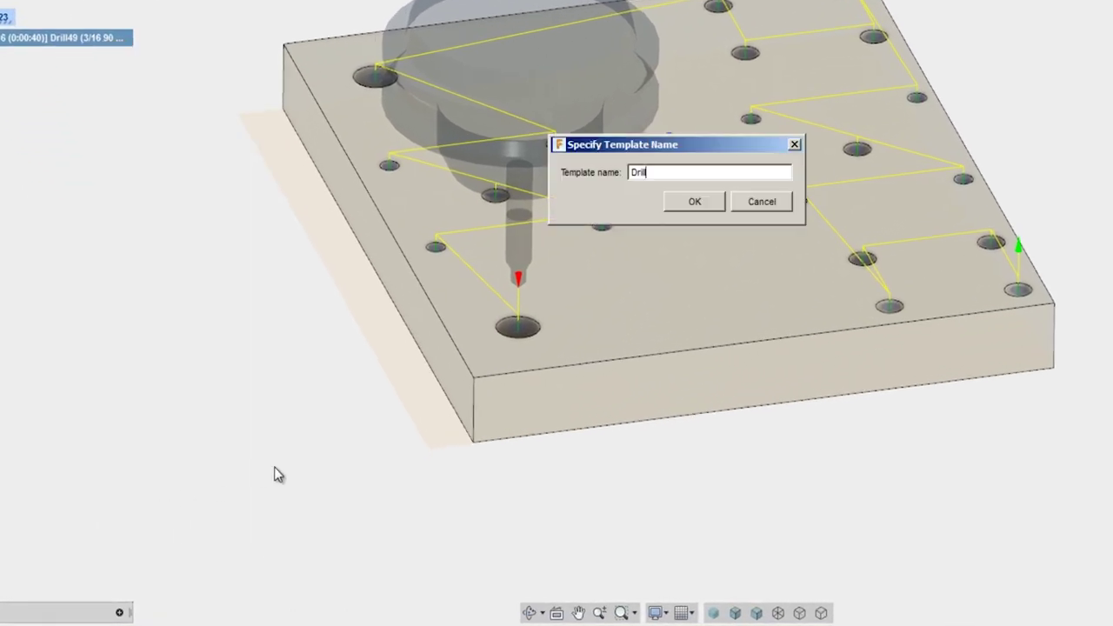
{"action": "key", "text": "ctrl+a"}
{"action": "key", "text": "BackSpace"}
{"action": "left_click", "coordinate": [695, 201]}
{"action": "left_click", "coordinate": [87, 38]}
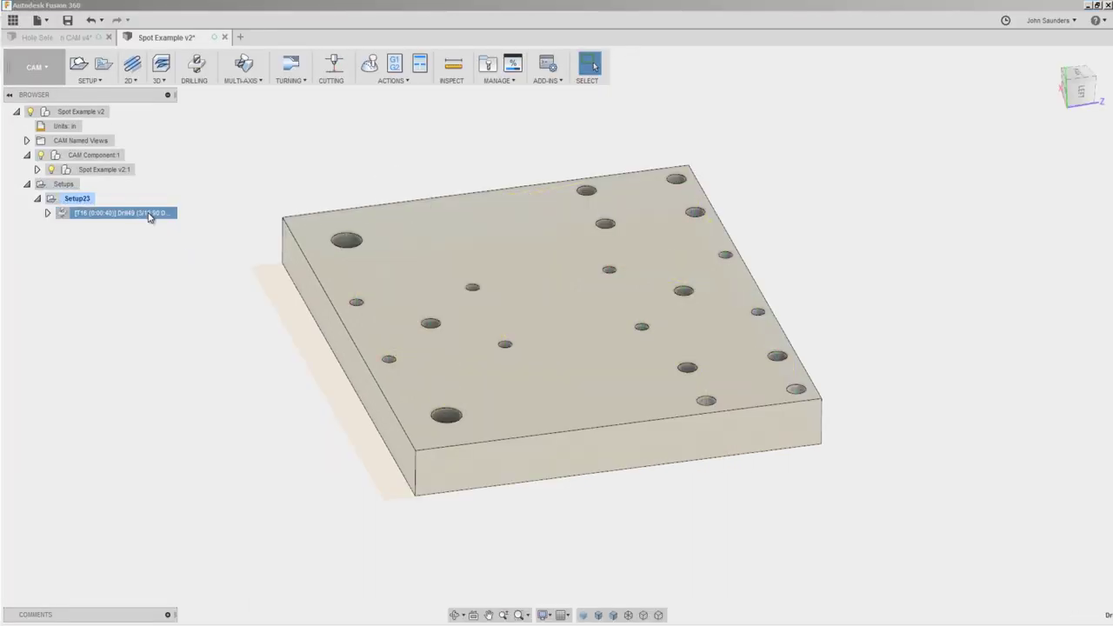
Delete Drill49 and recreate it under Setup23 from the .1875 Spot Template
{"action": "key", "text": "Delete"}
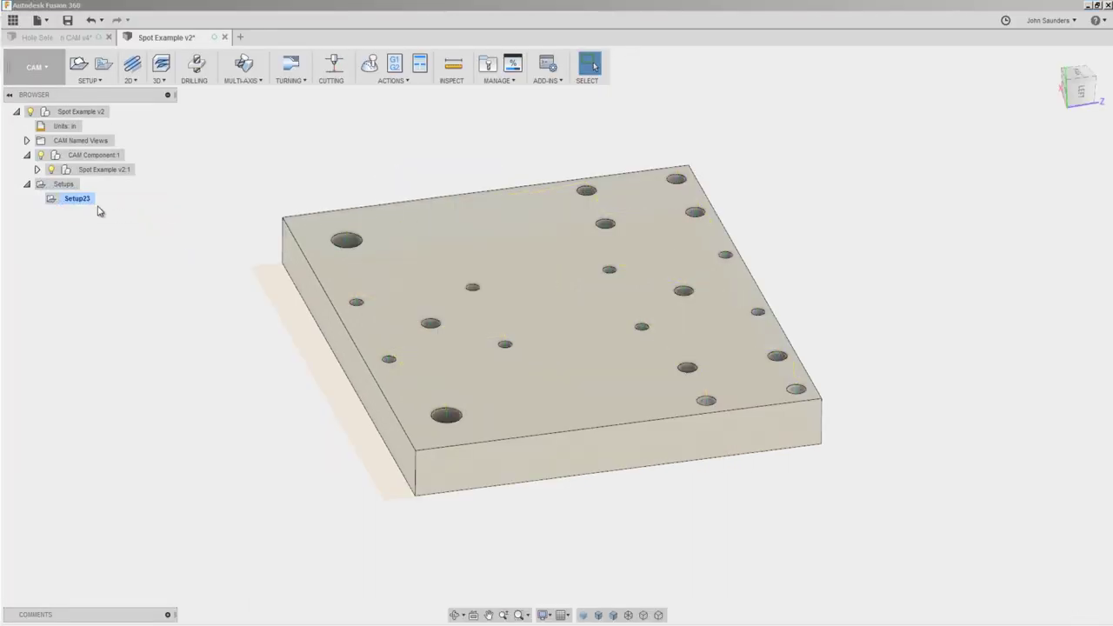
{"action": "right_click", "coordinate": [86, 199]}
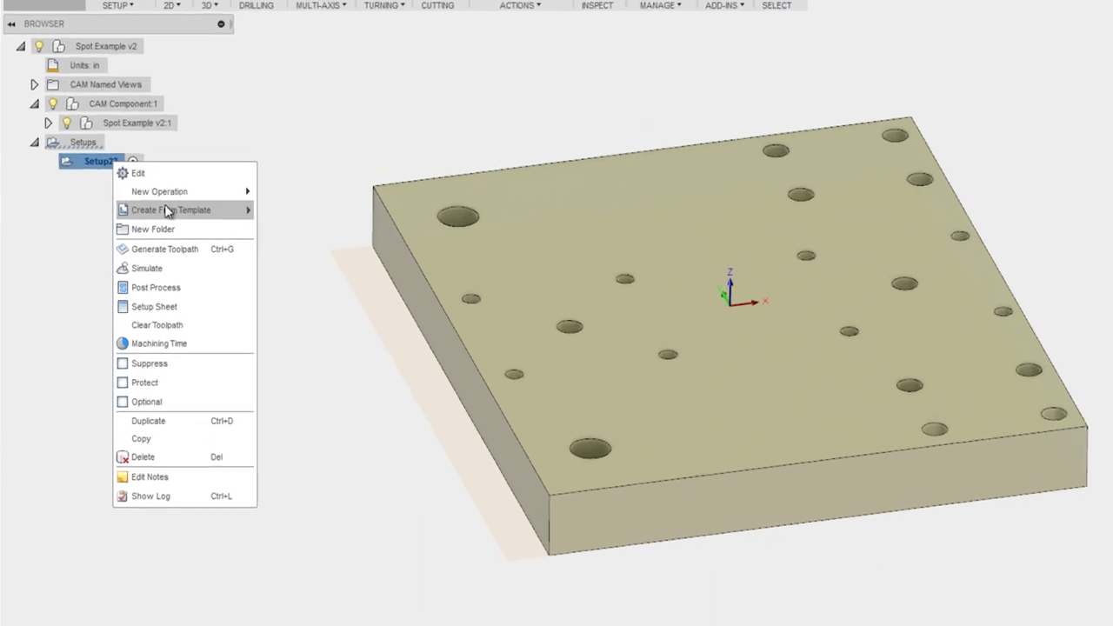
{"action": "mouse_move", "coordinate": [107, 234]}
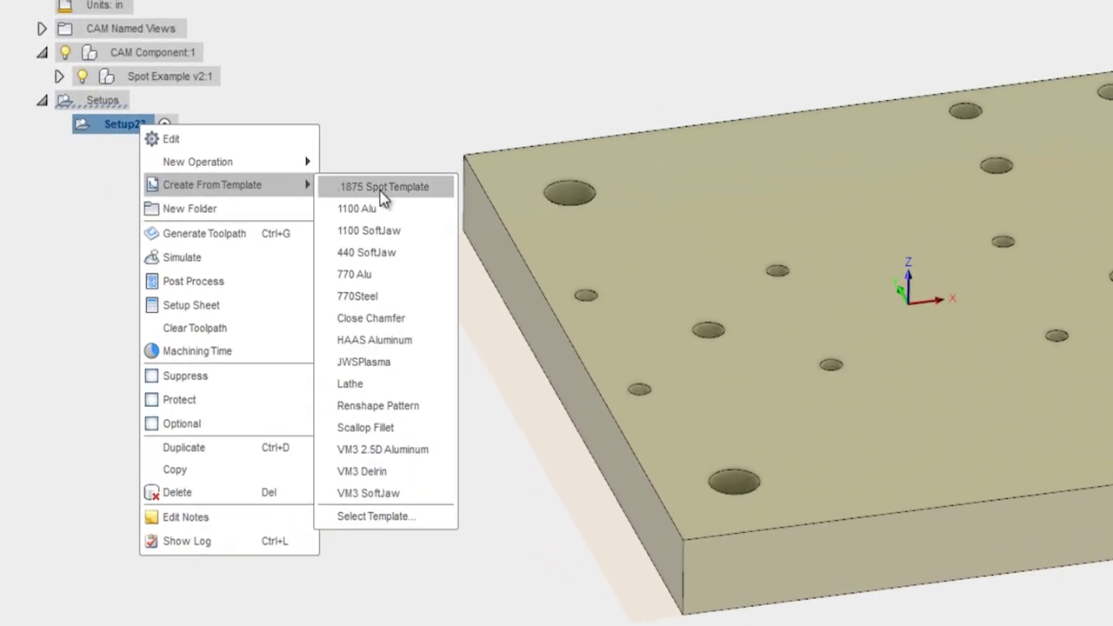
{"action": "left_click", "coordinate": [401, 194]}
{"action": "left_click", "coordinate": [186, 149]}
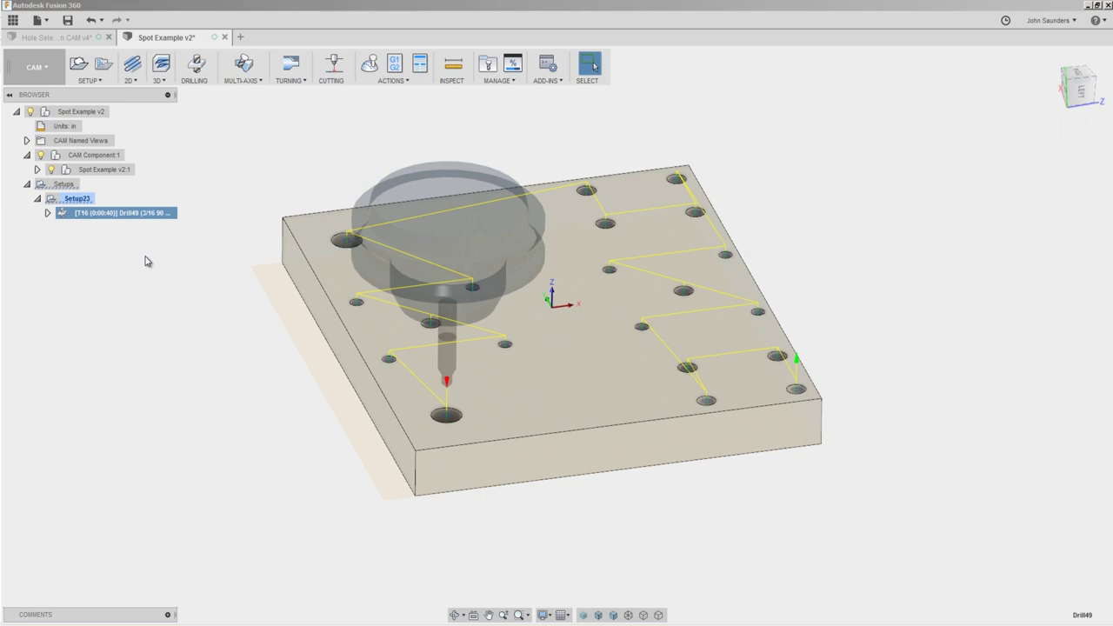
Switch to Hole Selection in CAM v4 and edit the first Drill2 operation
{"action": "key", "text": "ctrl+Tab"}
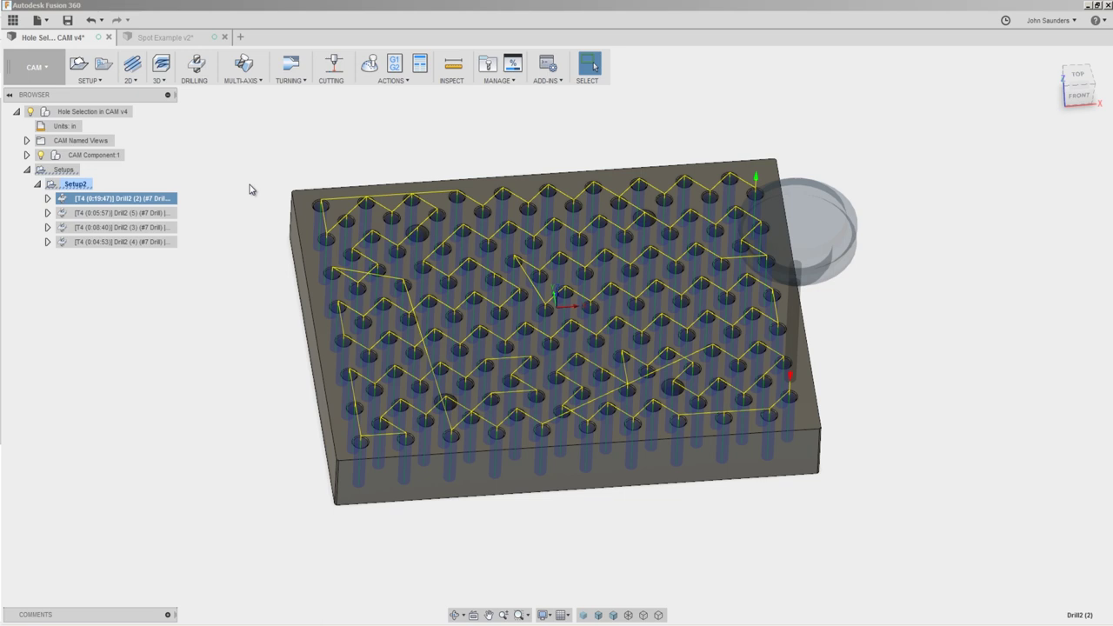
{"action": "right_click", "coordinate": [129, 199]}
{"action": "left_click", "coordinate": [148, 207]}
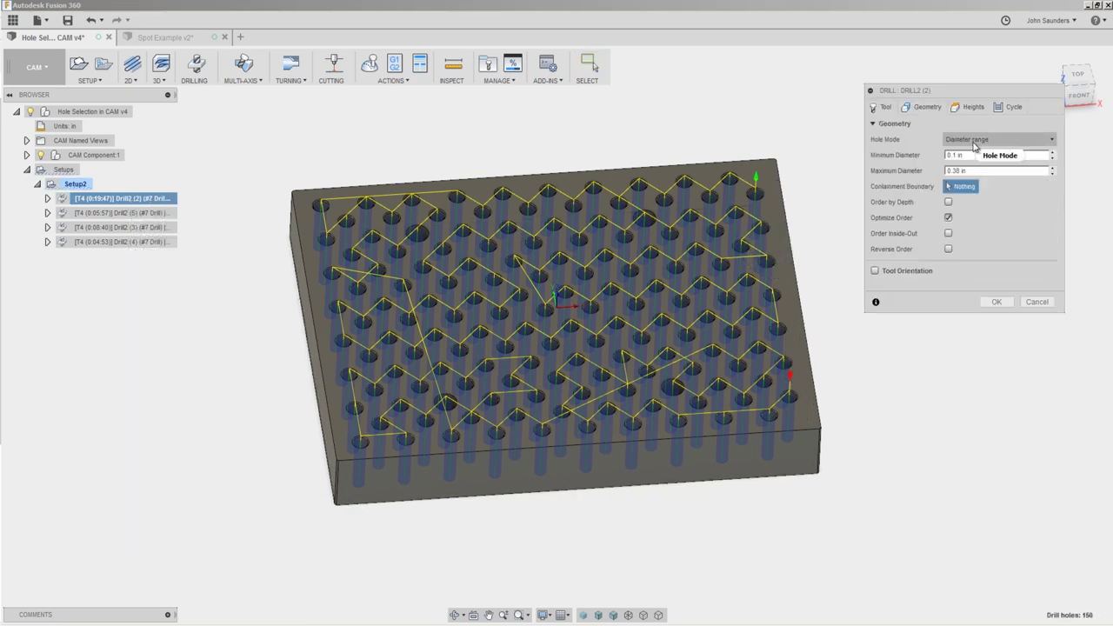
Set Hole Mode to Selected faces on one small hole with Select Same Diameter
{"action": "left_click", "coordinate": [975, 141]}
{"action": "left_click", "coordinate": [981, 157]}
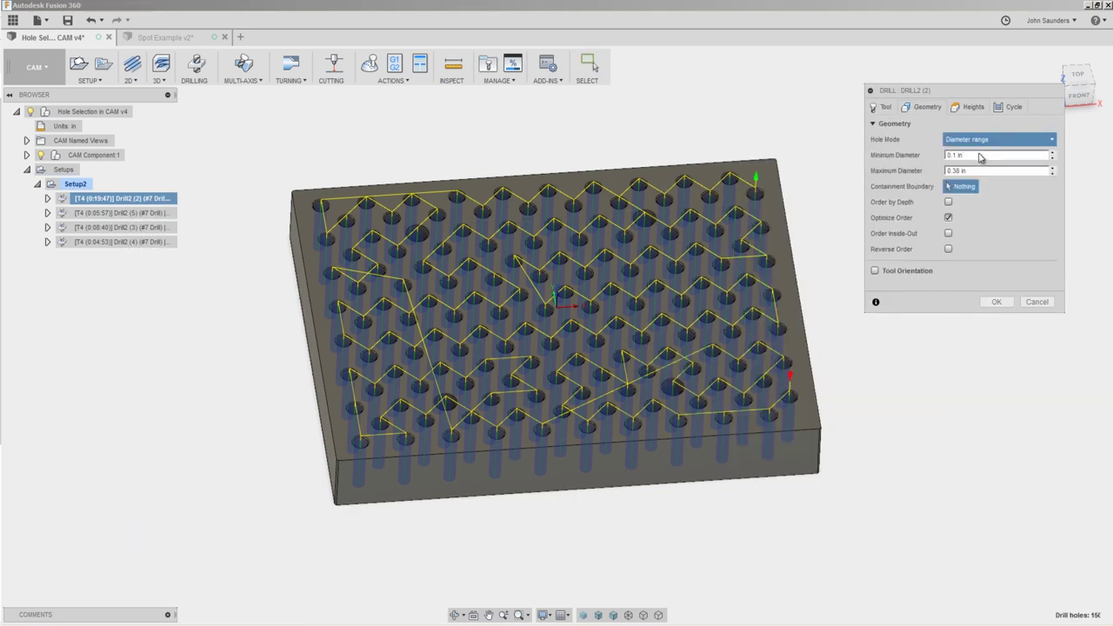
{"action": "left_click", "coordinate": [729, 180]}
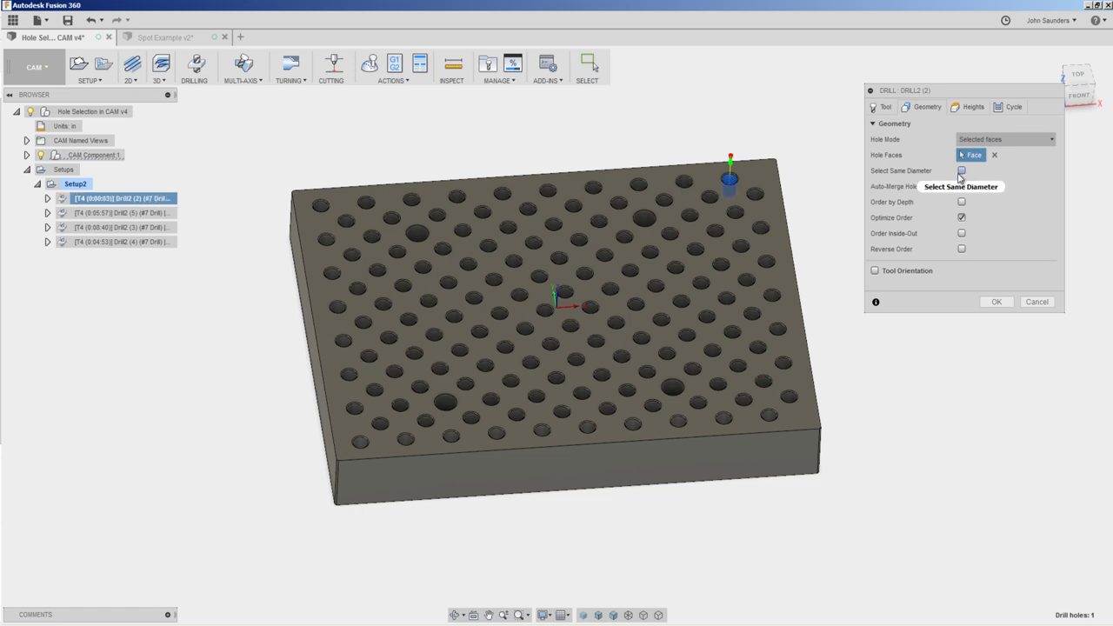
{"action": "left_click", "coordinate": [962, 170]}
{"action": "left_click", "coordinate": [997, 348]}
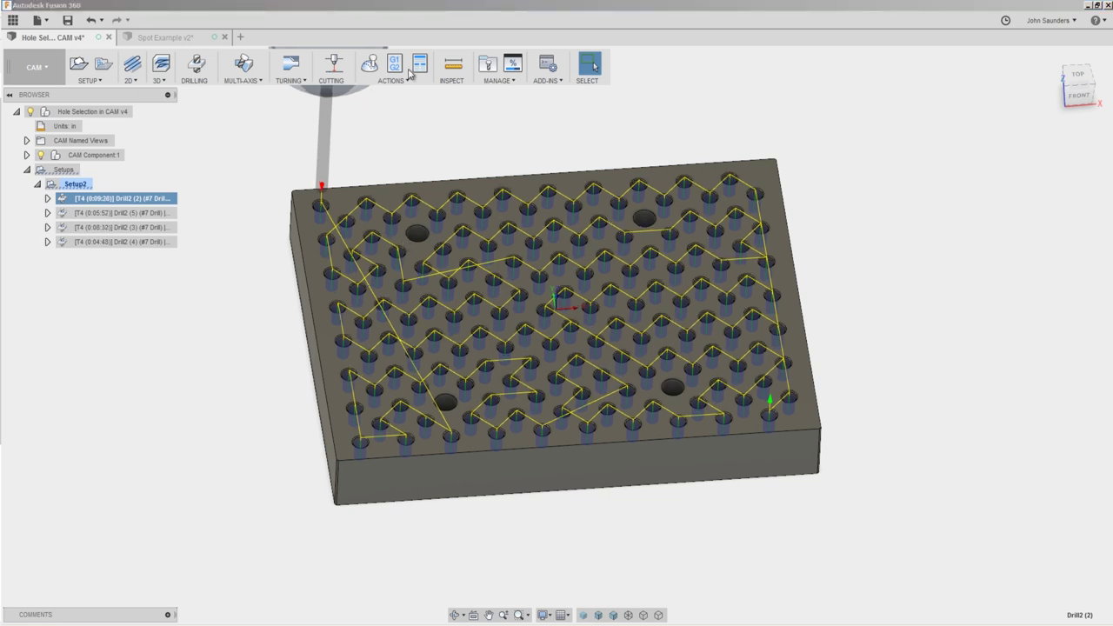
Simulate the first Drill2 operation, then view the second and third Drill2 toolpaths
{"action": "left_click", "coordinate": [370, 63]}
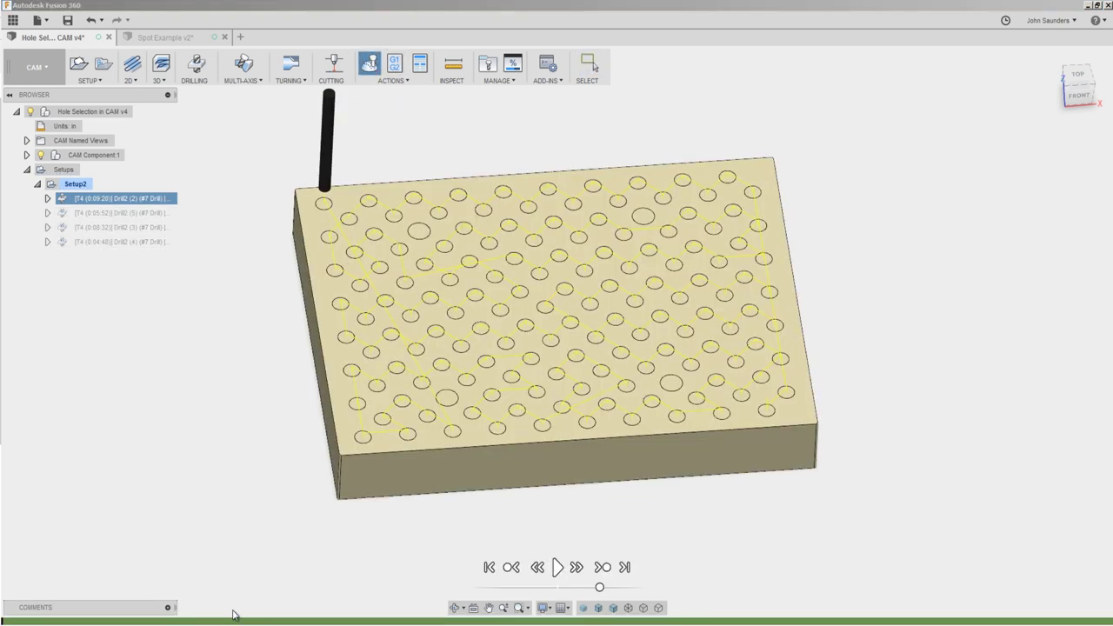
{"action": "left_click_drag", "start_coordinate": [232, 614], "coordinate": [427, 613]}
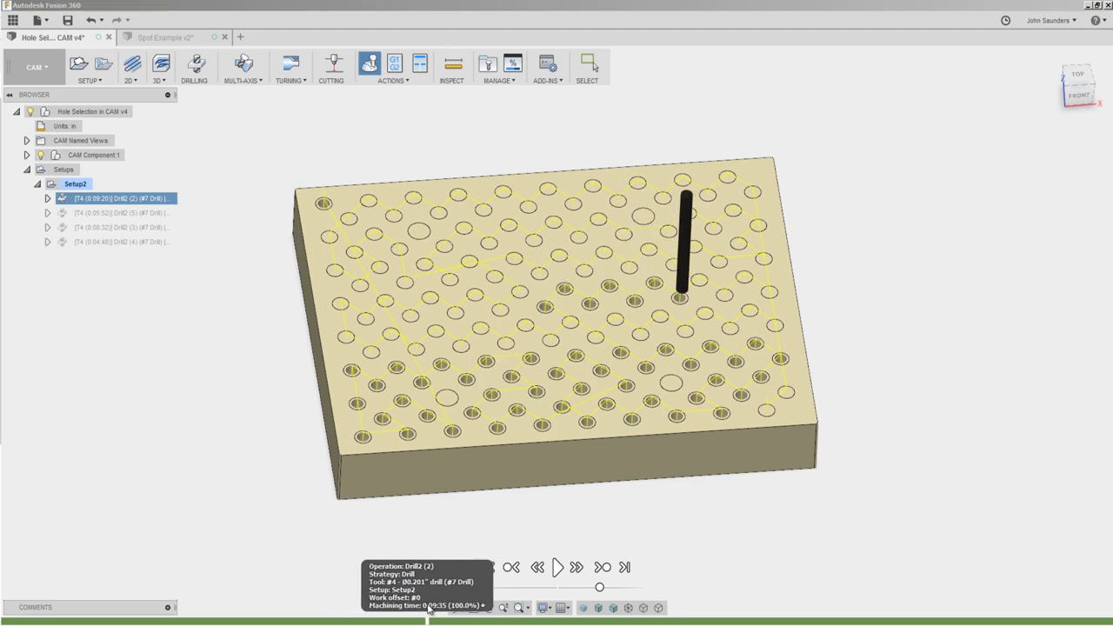
{"action": "middle_click_drag", "start_coordinate": [842, 255], "coordinate": [891, 226], "text": "shift"}
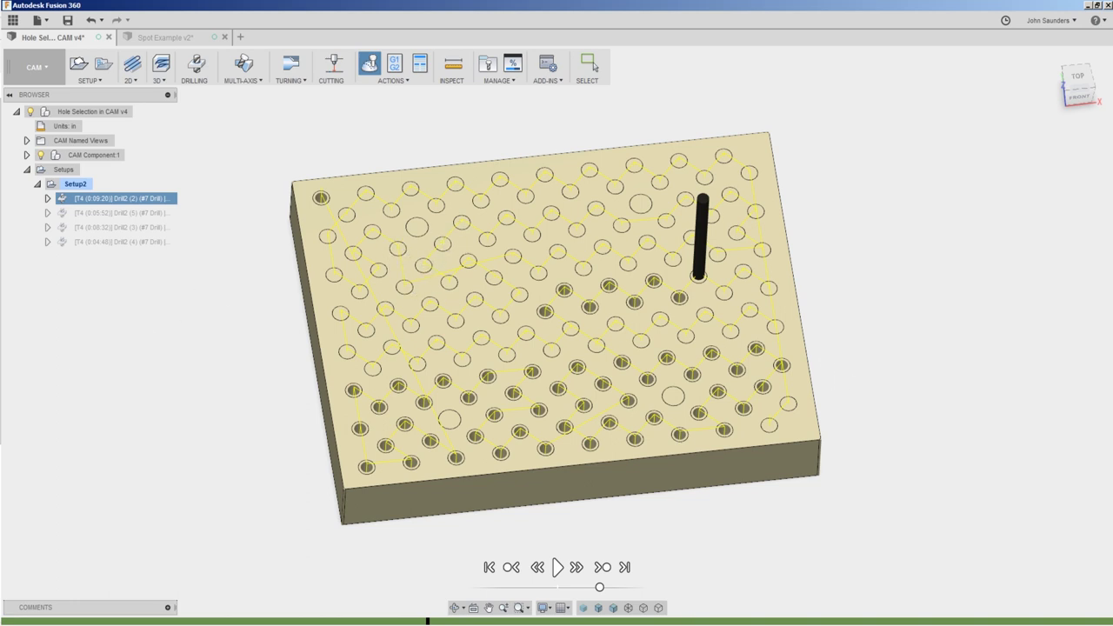
{"action": "left_click", "coordinate": [98, 214]}
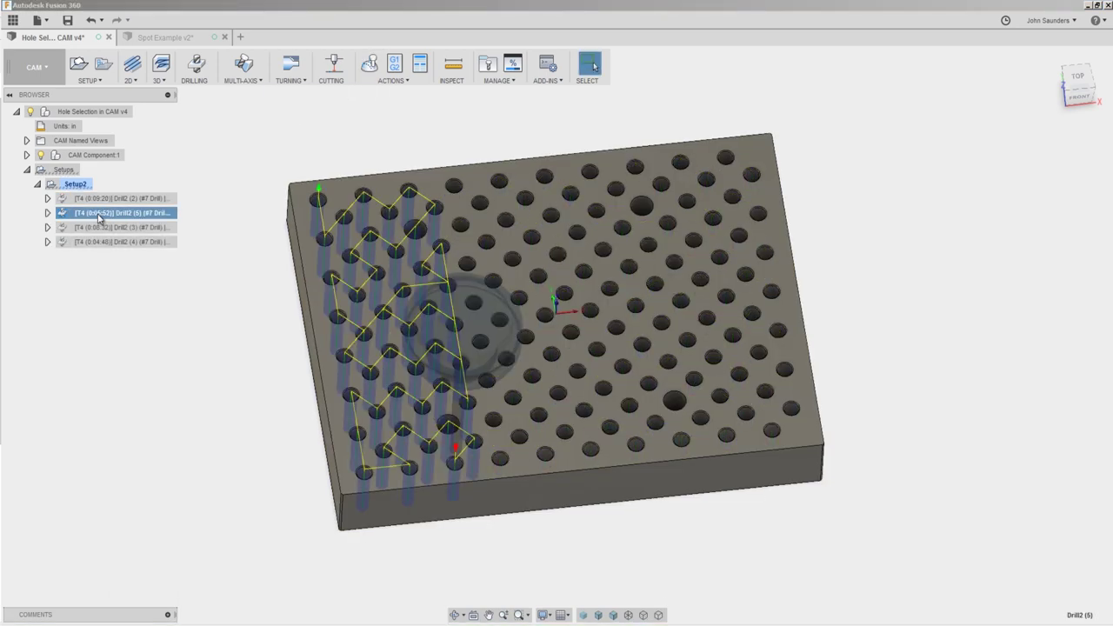
{"action": "left_click", "coordinate": [112, 227]}
Review the fourth and second Drill2 toolpaths, then hide the toolpath
{"action": "left_click", "coordinate": [119, 243]}
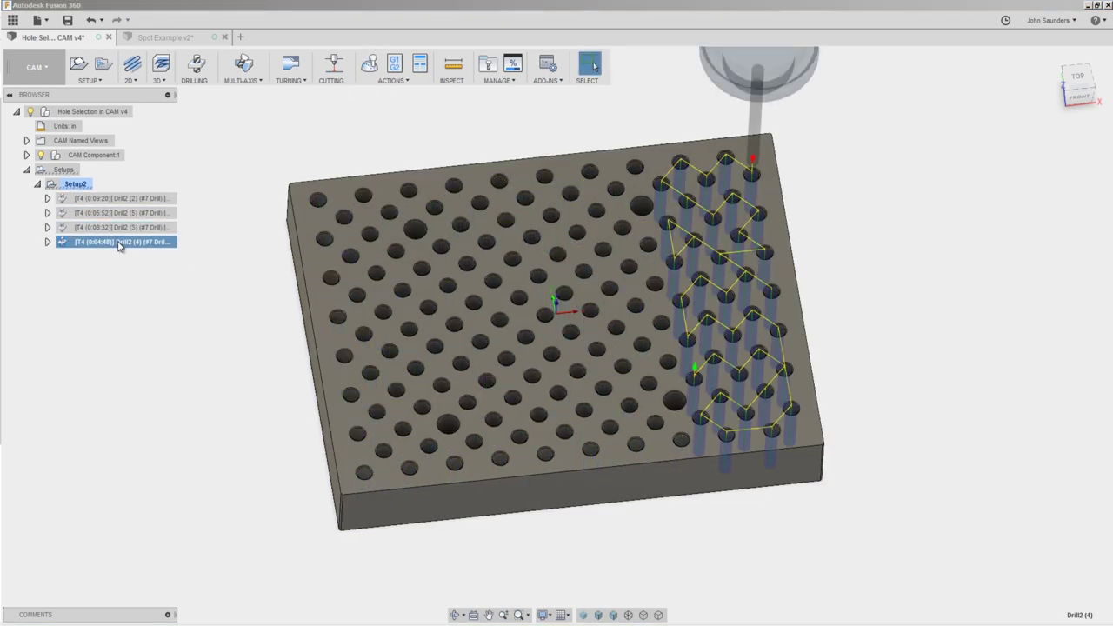
{"action": "left_click", "coordinate": [121, 213]}
{"action": "right_click", "coordinate": [126, 212]}
{"action": "left_click", "coordinate": [200, 170]}
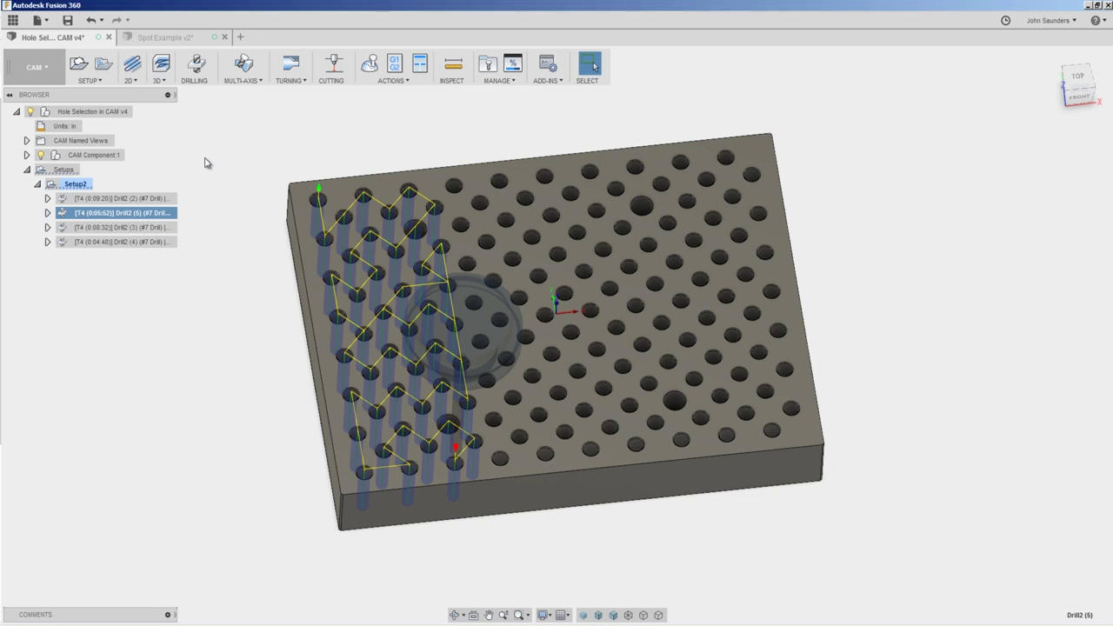
Switch to the modelling workspace and inspect Sketch8's rectangles from the top view
{"action": "left_click", "coordinate": [40, 77]}
{"action": "left_click", "coordinate": [37, 98]}
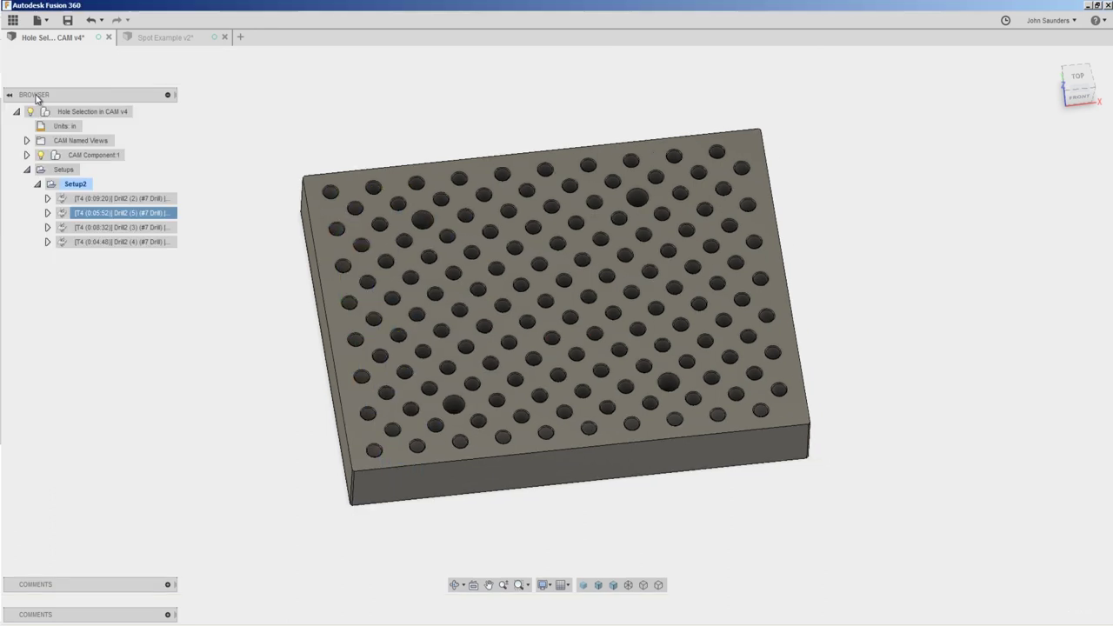
{"action": "right_click", "coordinate": [94, 287]}
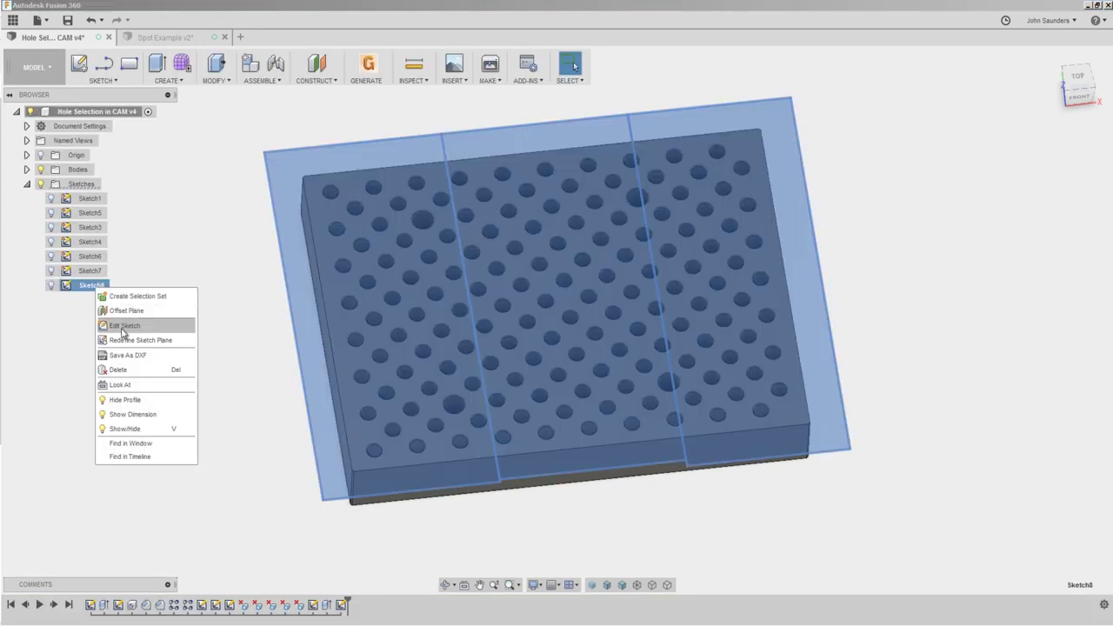
{"action": "left_click", "coordinate": [123, 325]}
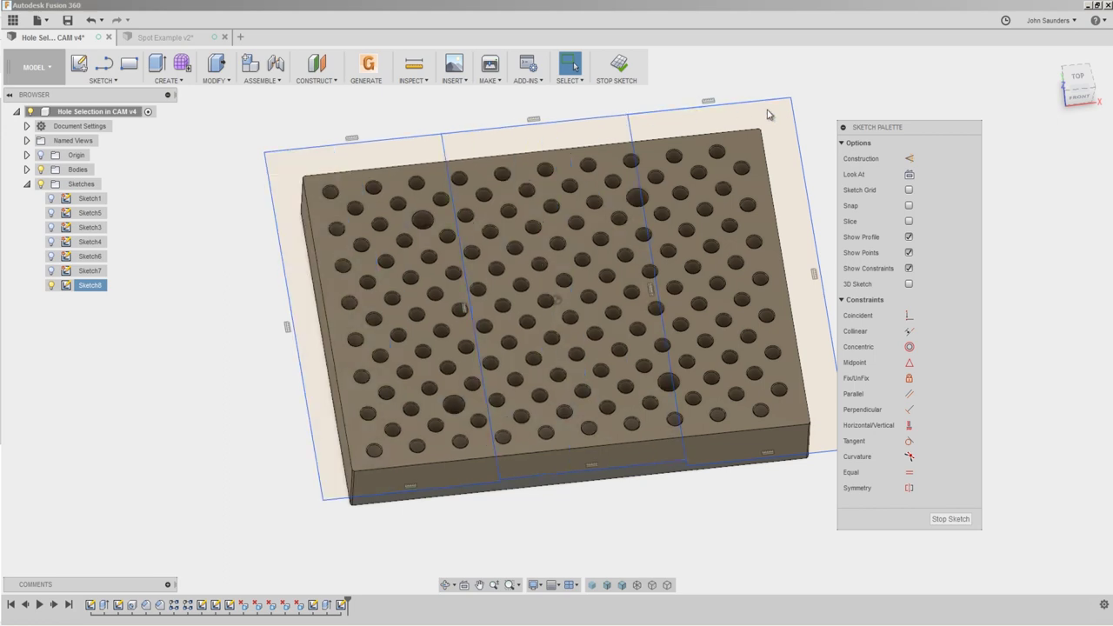
{"action": "left_click", "coordinate": [1082, 79]}
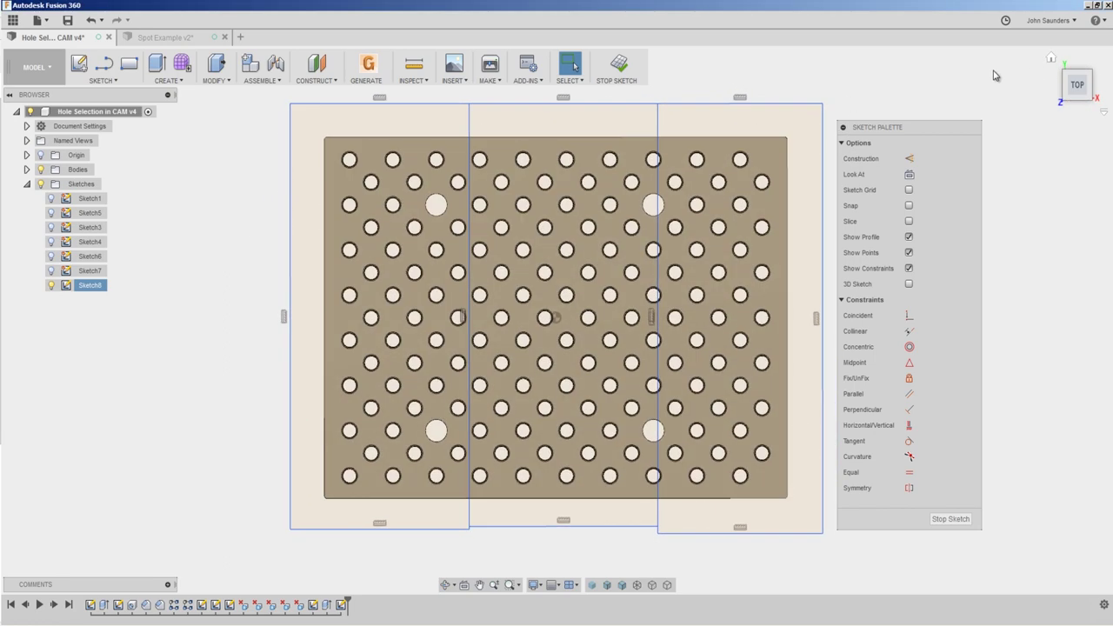
{"action": "left_click", "coordinate": [620, 66]}
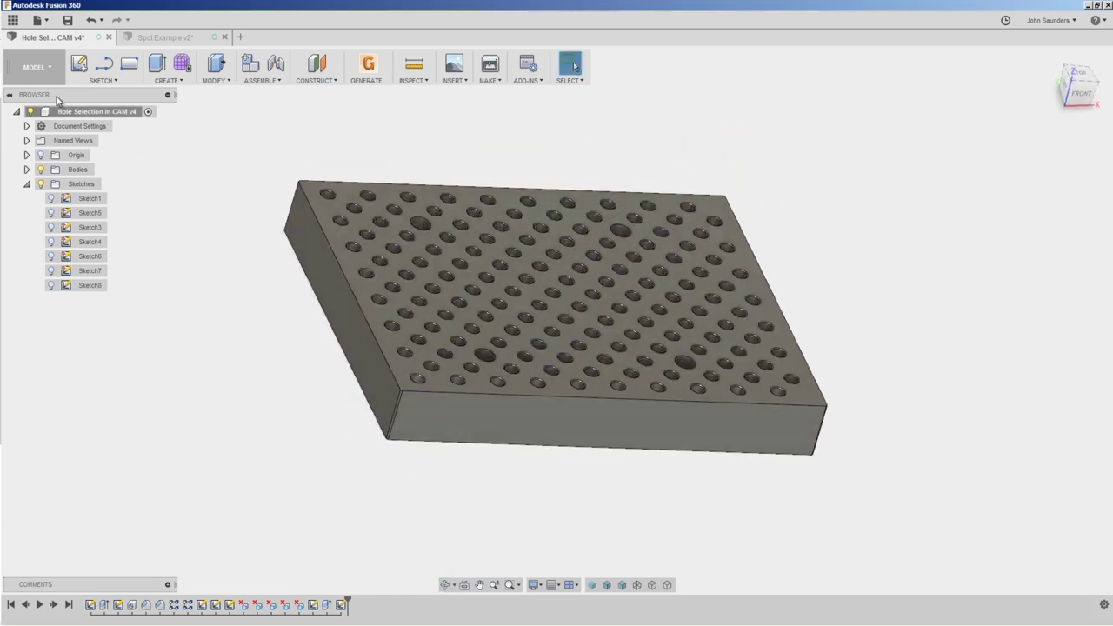
{"action": "left_click", "coordinate": [35, 67]}
Return to CAM and make Sketch8 visible over the plate
{"action": "left_click", "coordinate": [22, 213]}
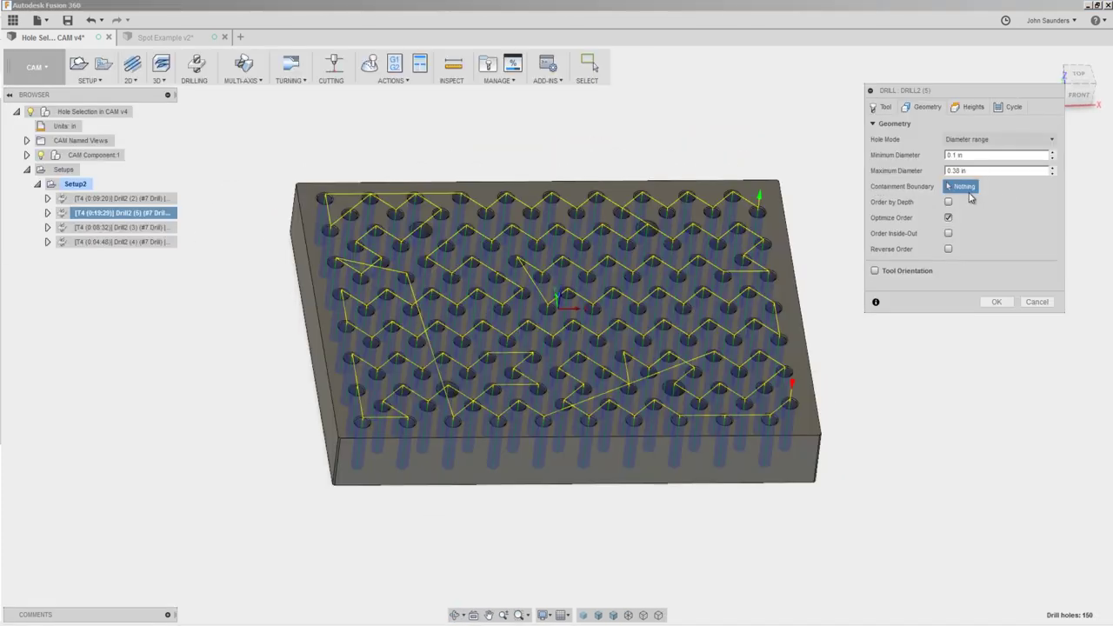
{"action": "left_click", "coordinate": [27, 155]}
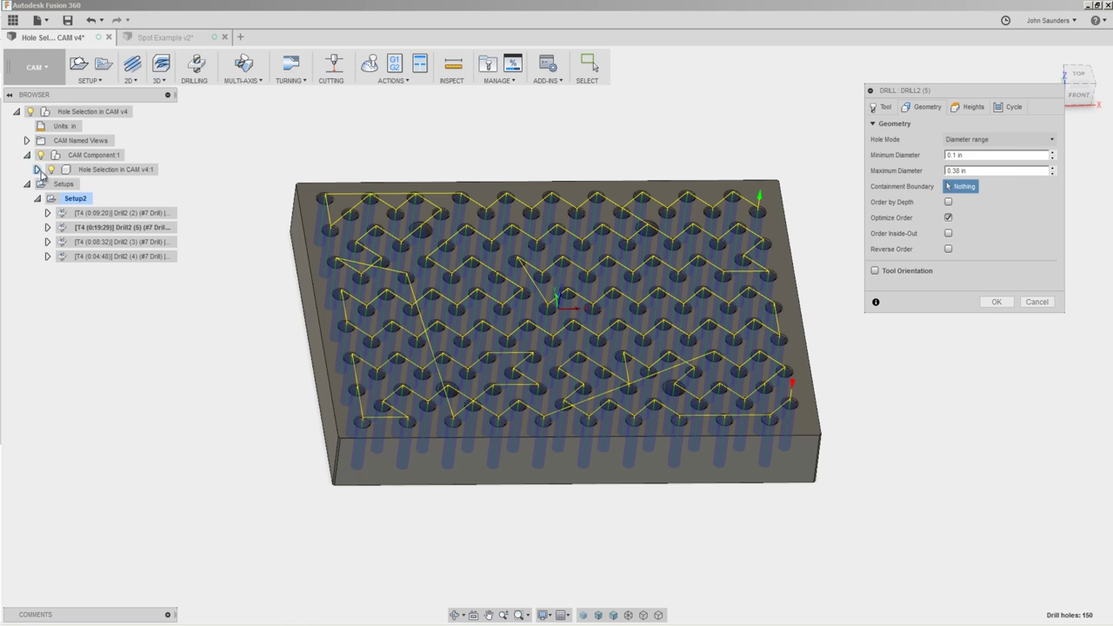
{"action": "left_click", "coordinate": [37, 169]}
{"action": "left_click", "coordinate": [48, 227]}
{"action": "left_click", "coordinate": [74, 330]}
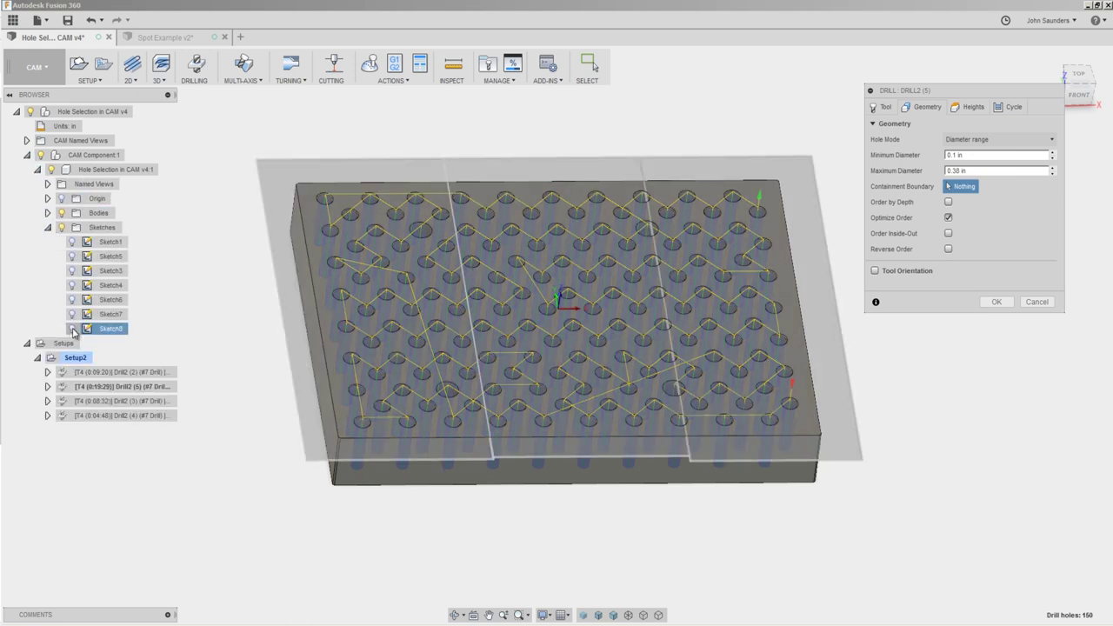
{"action": "left_click", "coordinate": [74, 331]}
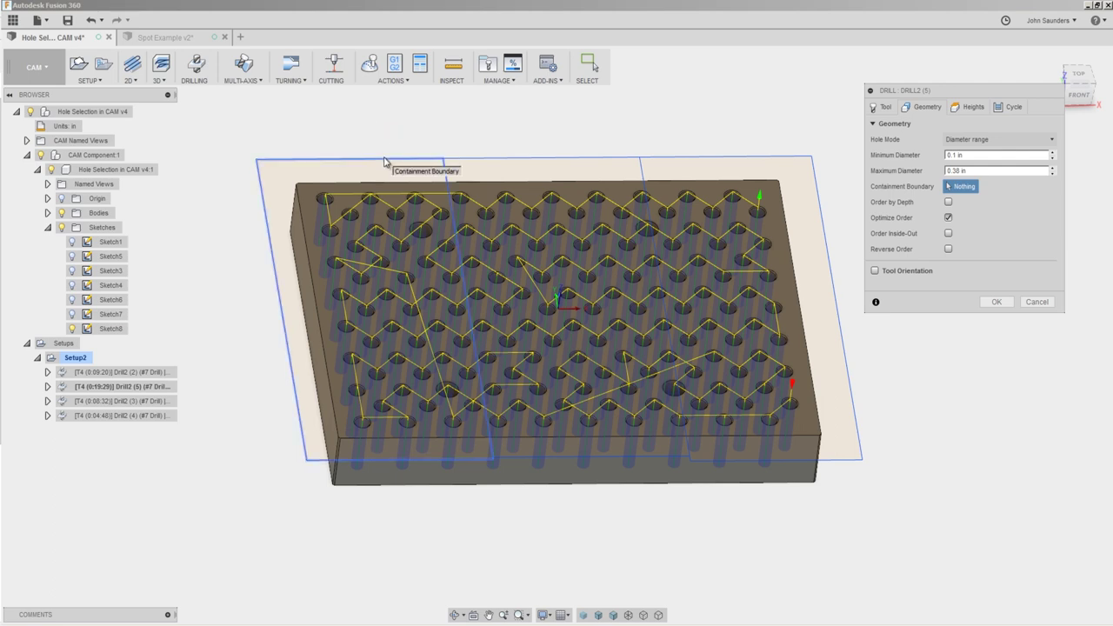
Limit Drill2 (5) to Sketch8's left rectangle and set maximum diameter to 0.25 in
{"action": "left_click", "coordinate": [385, 161]}
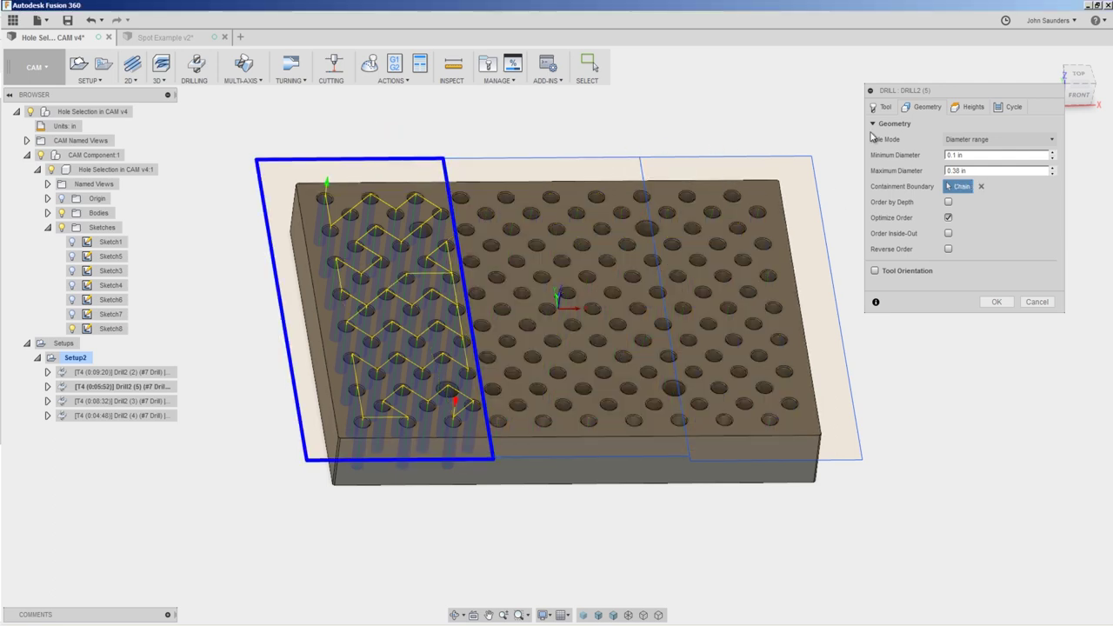
{"action": "middle_click_drag", "start_coordinate": [740, 197], "coordinate": [835, 223], "text": "shift"}
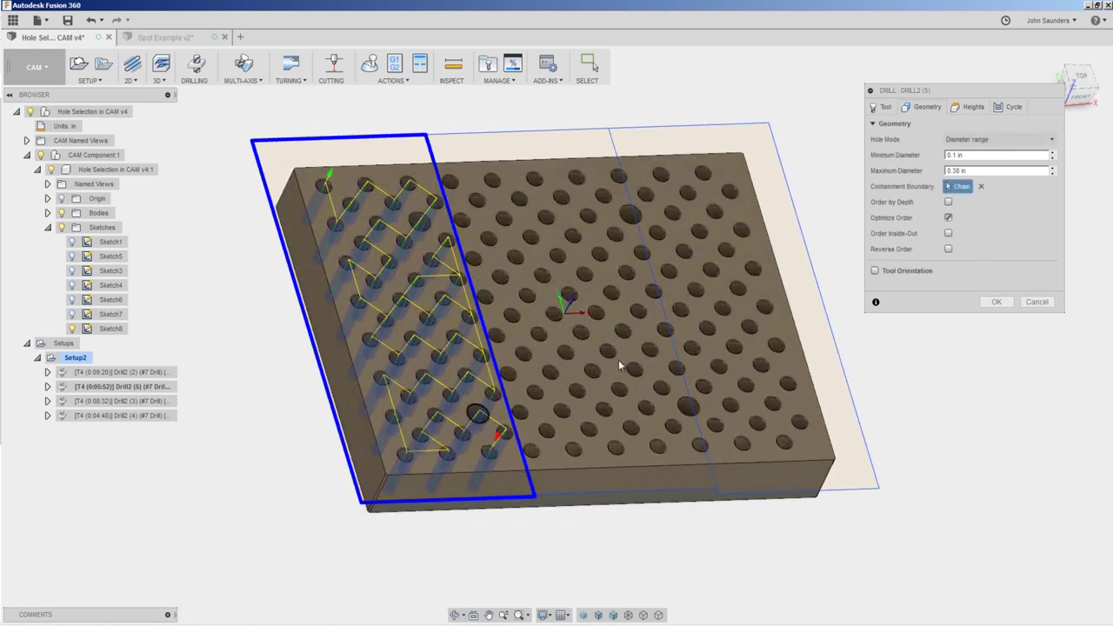
{"action": "left_click", "coordinate": [963, 170]}
{"action": "type", "text": "0.25"}
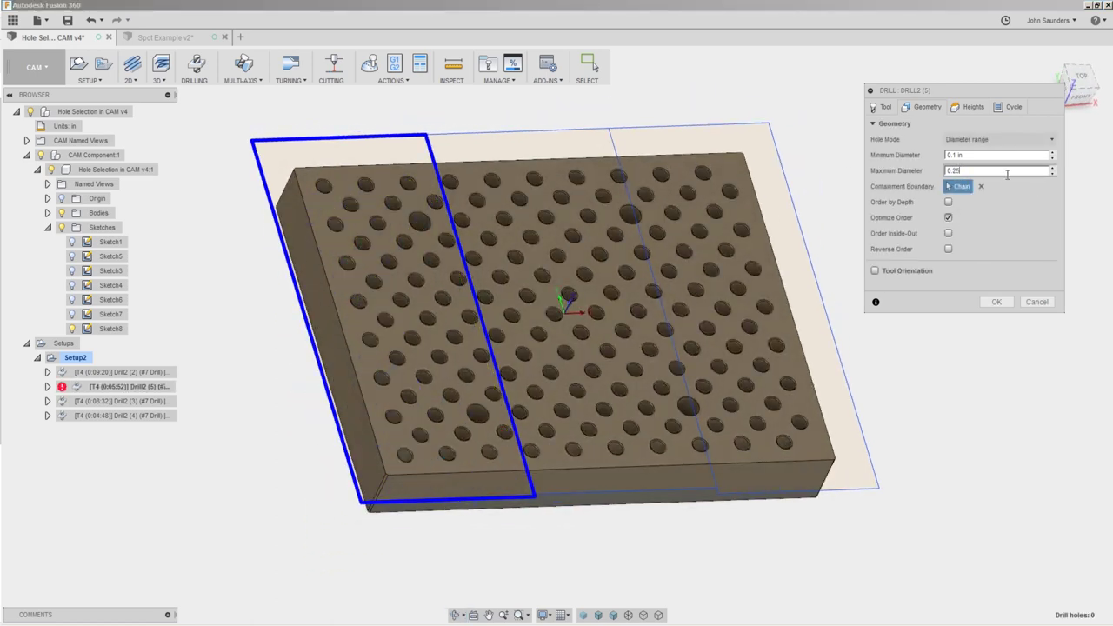
{"action": "left_click", "coordinate": [996, 302]}
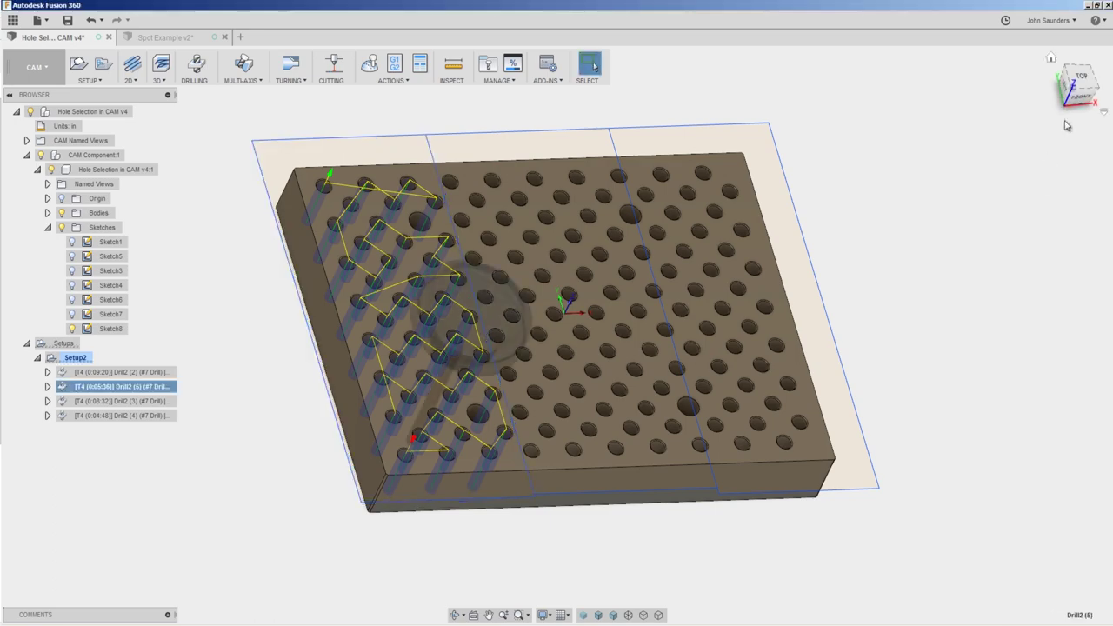
{"action": "left_click", "coordinate": [1080, 80]}
{"action": "middle_click_drag", "start_coordinate": [409, 324], "coordinate": [426, 410], "text": "shift"}
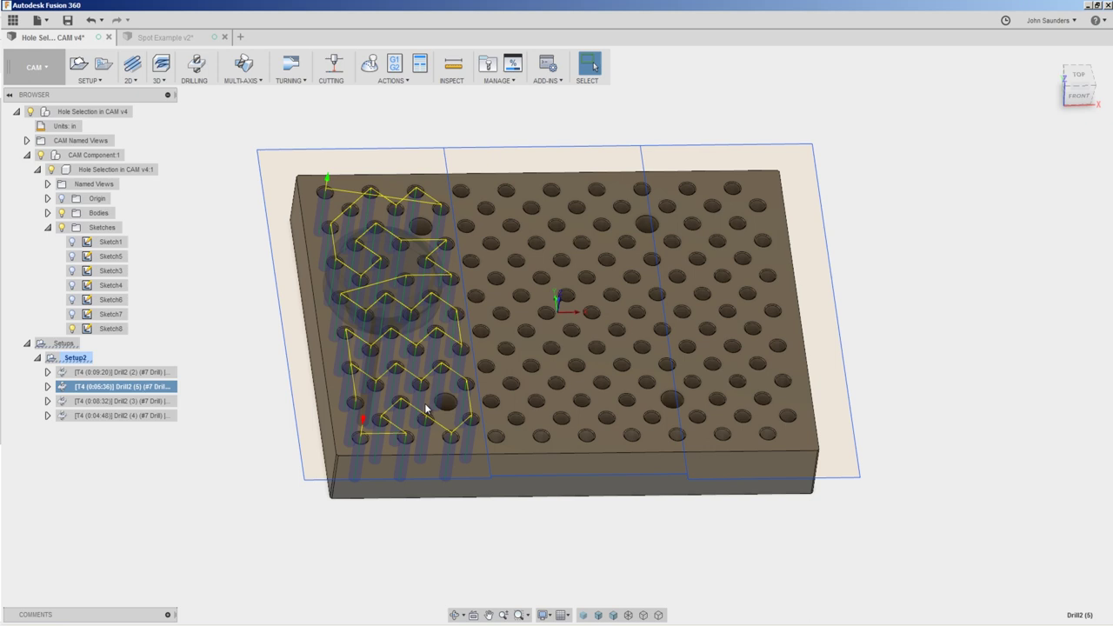
Reopen Drill2 (5) for editing and check its Geometry tab, which shows 43 drill holes
{"action": "right_click", "coordinate": [170, 388]}
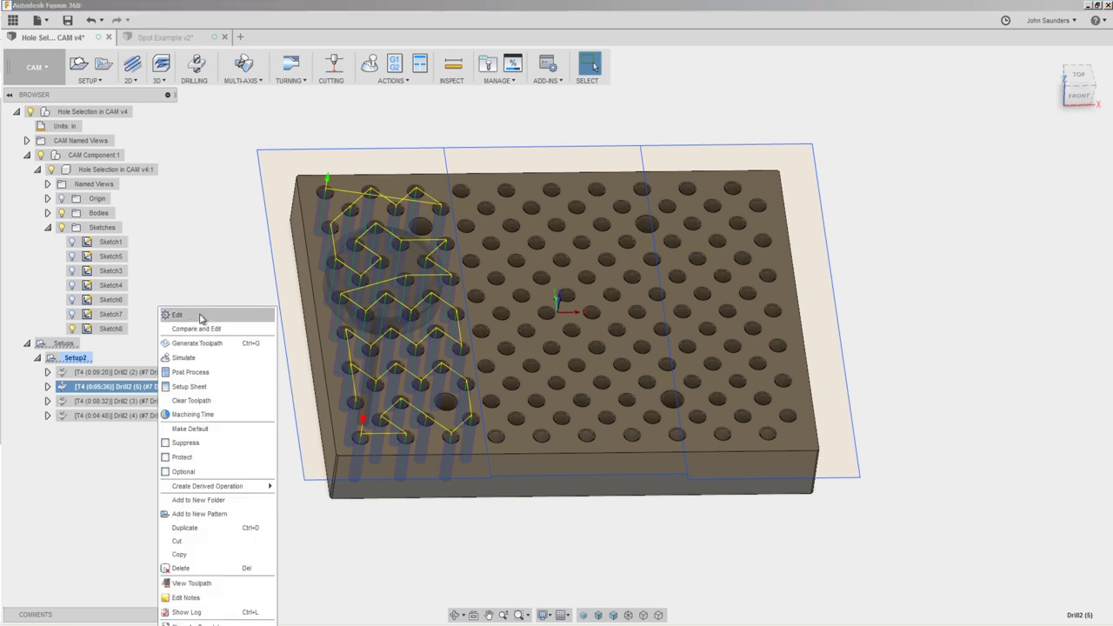
{"action": "left_click", "coordinate": [200, 319]}
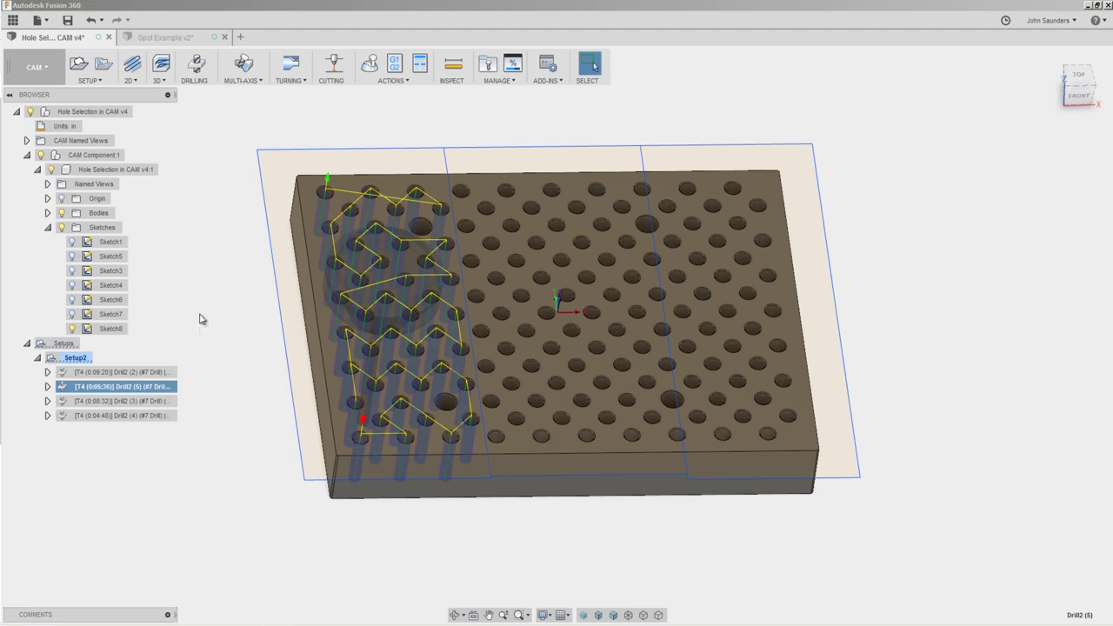
{"action": "left_click", "coordinate": [925, 108]}
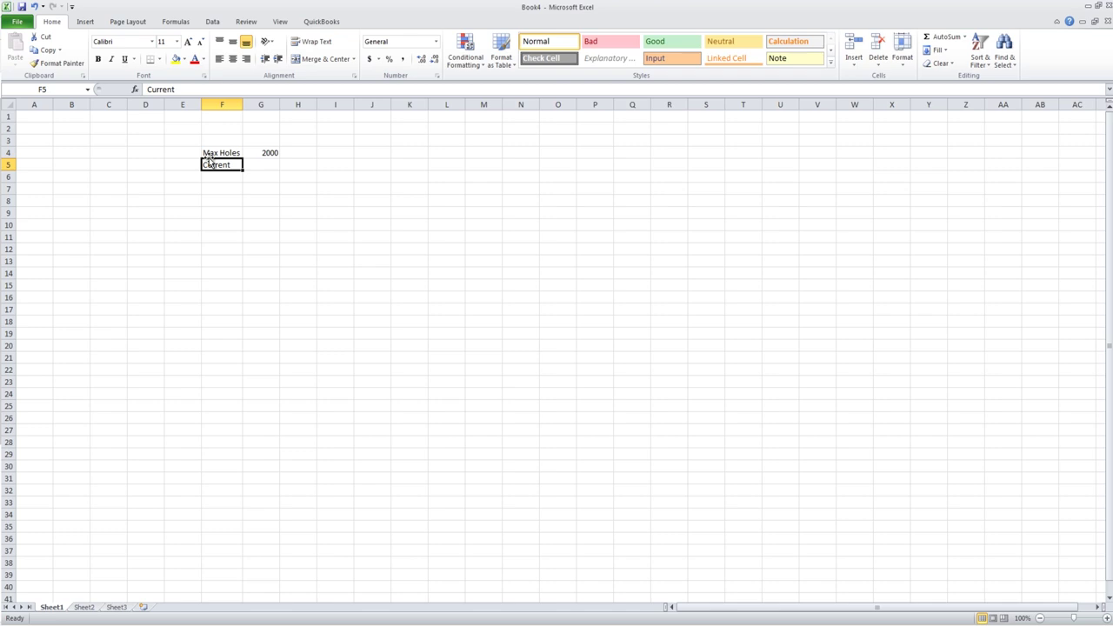
Enter 1983 as the number of holes drilled in G5
{"action": "key", "text": "Tab"}
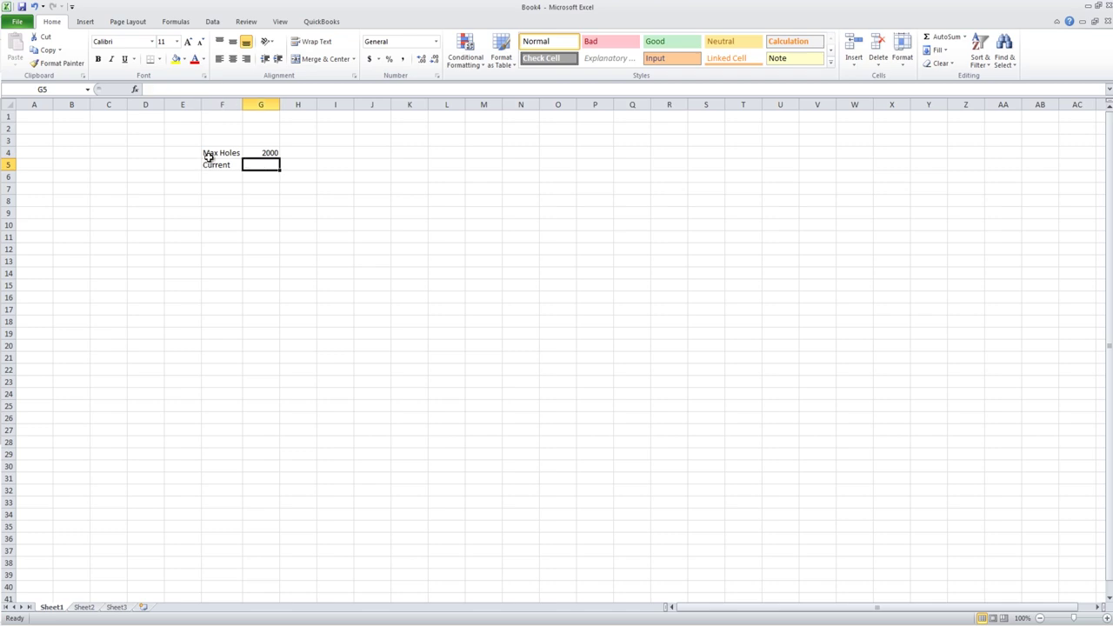
{"action": "type", "text": "19"}
{"action": "key", "text": "Escape"}
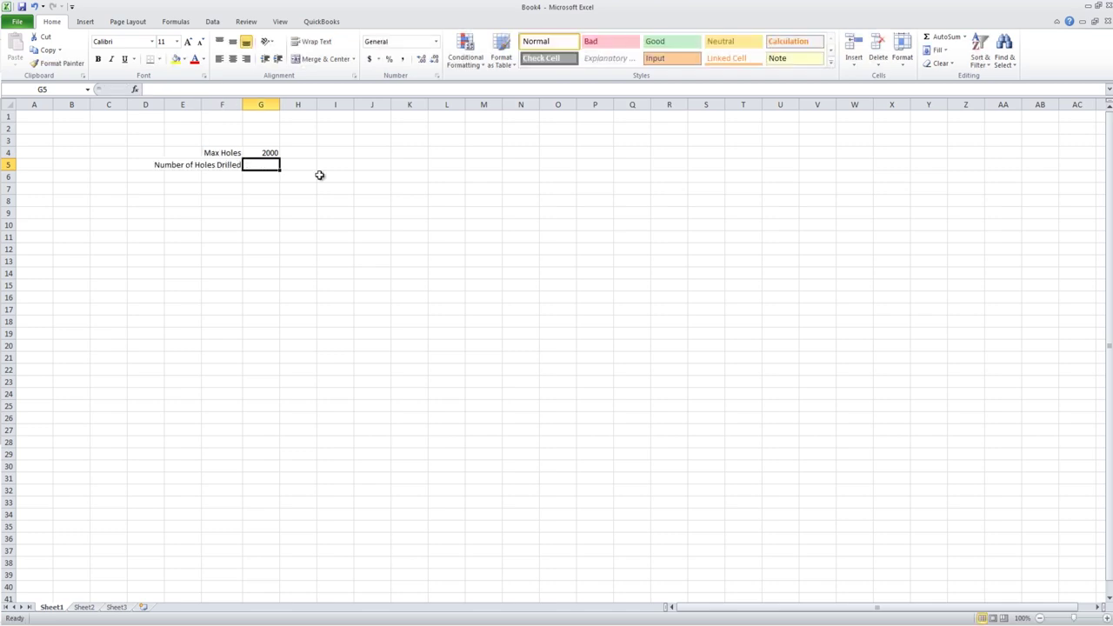
{"action": "type", "text": "1983"}
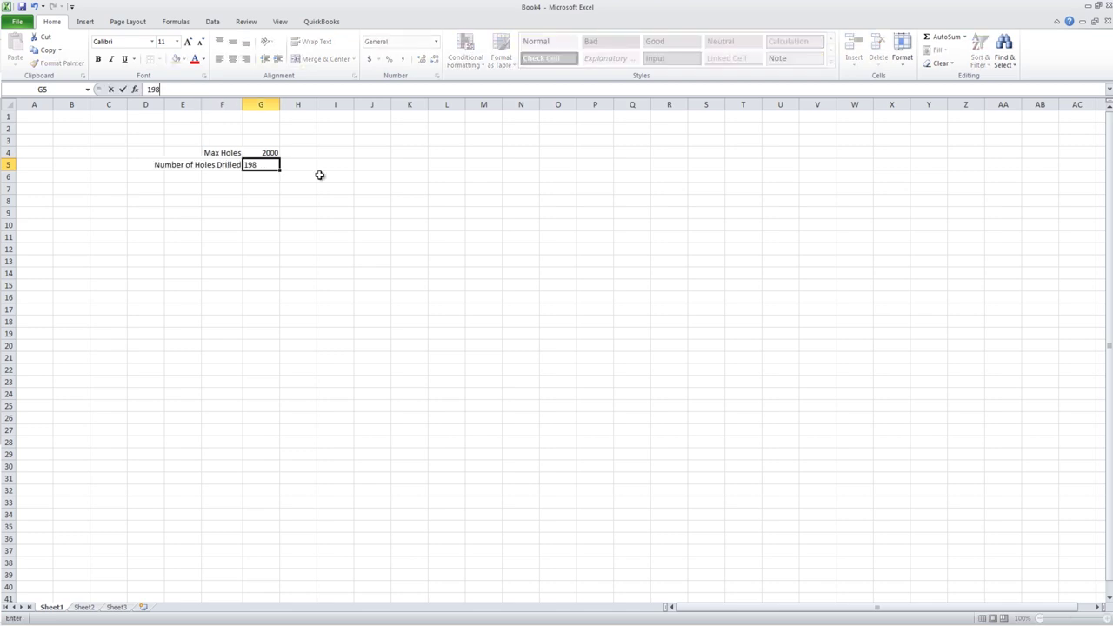
{"action": "key", "text": "Return"}
{"action": "key", "text": "Return"}
Calculate the remaining holes in G7 with =G4-G5, giving 17
{"action": "type", "text": "="}
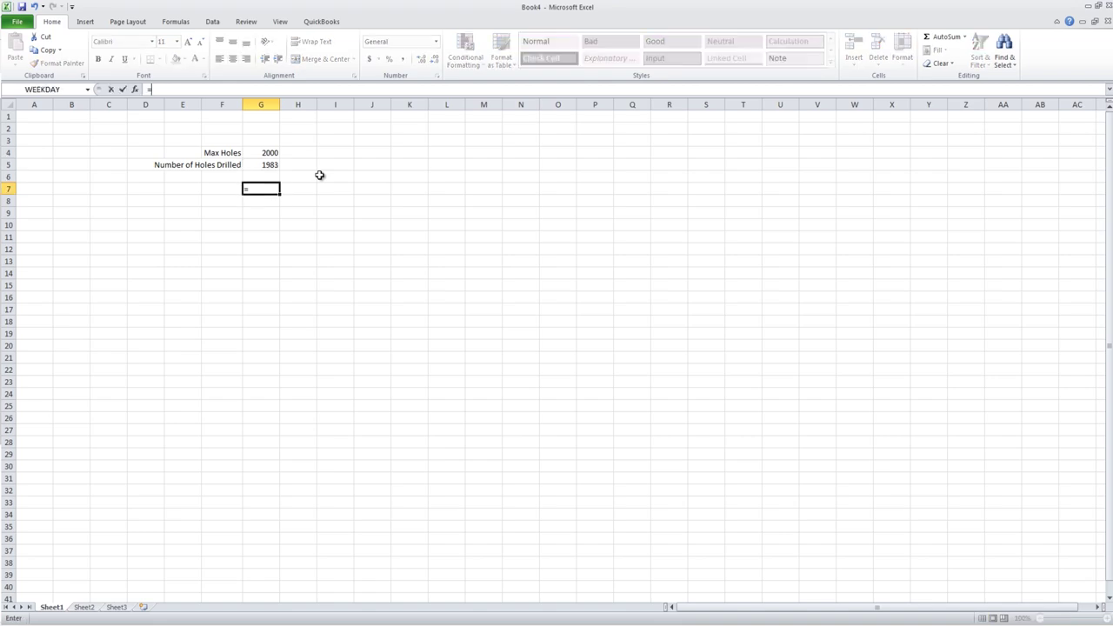
{"action": "key", "text": "Up"}
{"action": "key", "text": "Up"}
{"action": "key", "text": "Up"}
{"action": "type", "text": "-"}
{"action": "key", "text": "Up"}
{"action": "key", "text": "Up"}
{"action": "key", "text": "ctrl+Return"}
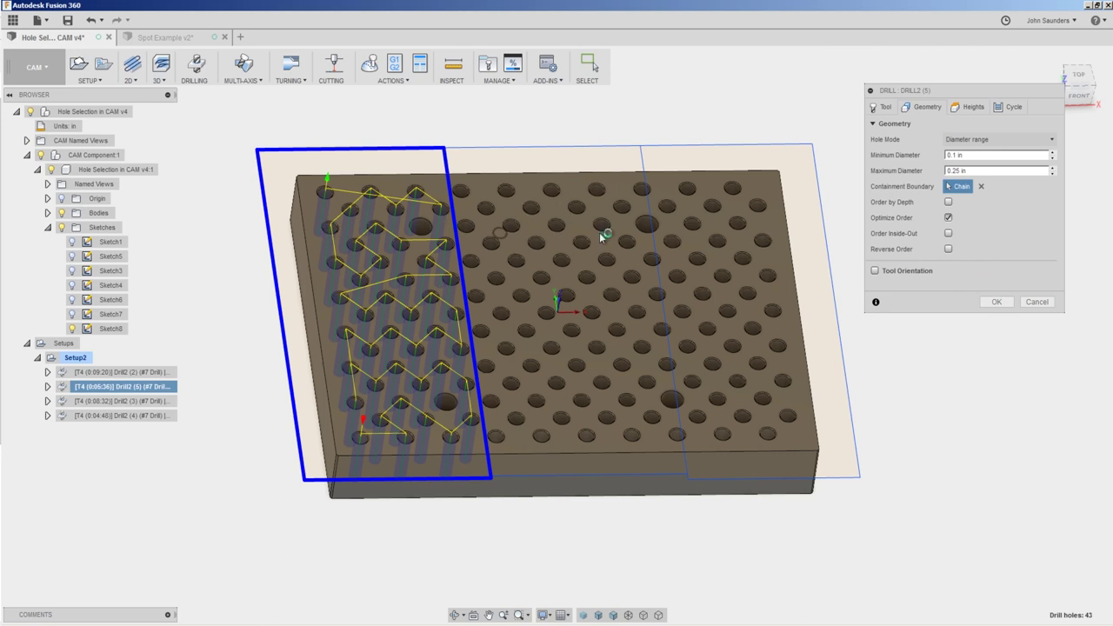
{"action": "left_click", "coordinate": [1035, 302]}
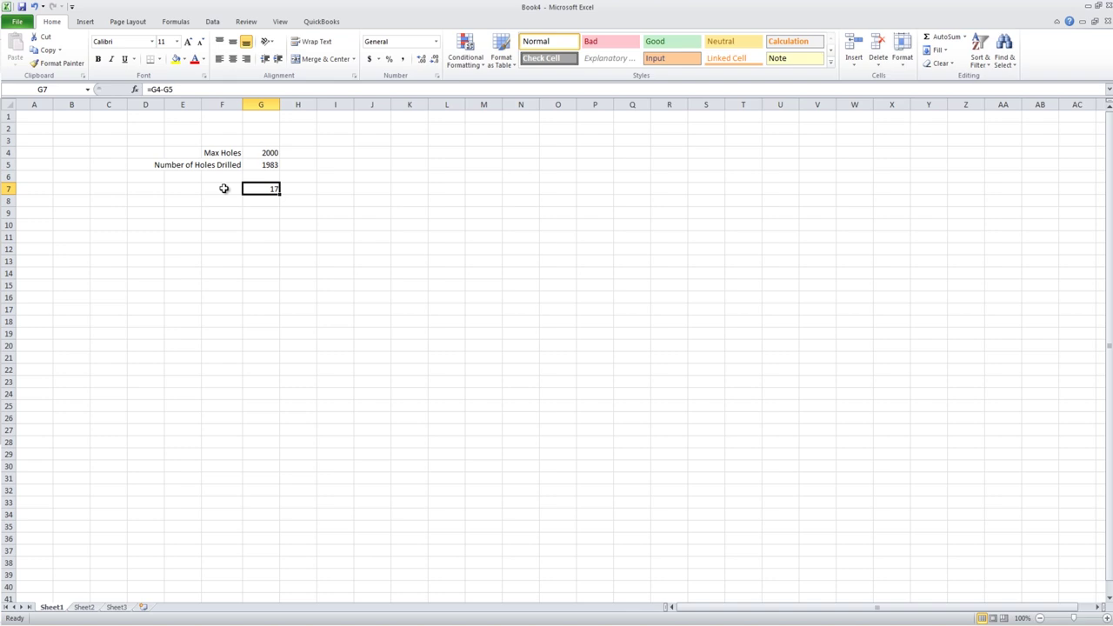
Enter =+G5+125 in G9 to get 2108, unbolded, then return to Fusion 360
{"action": "key", "text": "Down"}
{"action": "key", "text": "Down"}
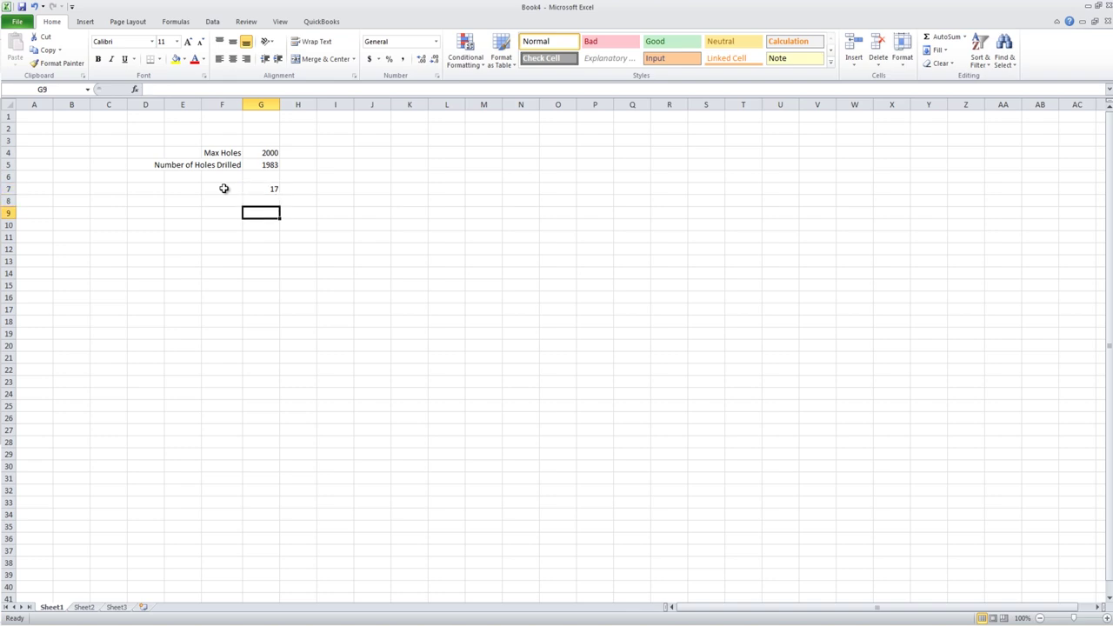
{"action": "type", "text": "+"}
{"action": "key", "text": "Up"}
{"action": "key", "text": "Up"}
{"action": "key", "text": "Up"}
{"action": "key", "text": "Up"}
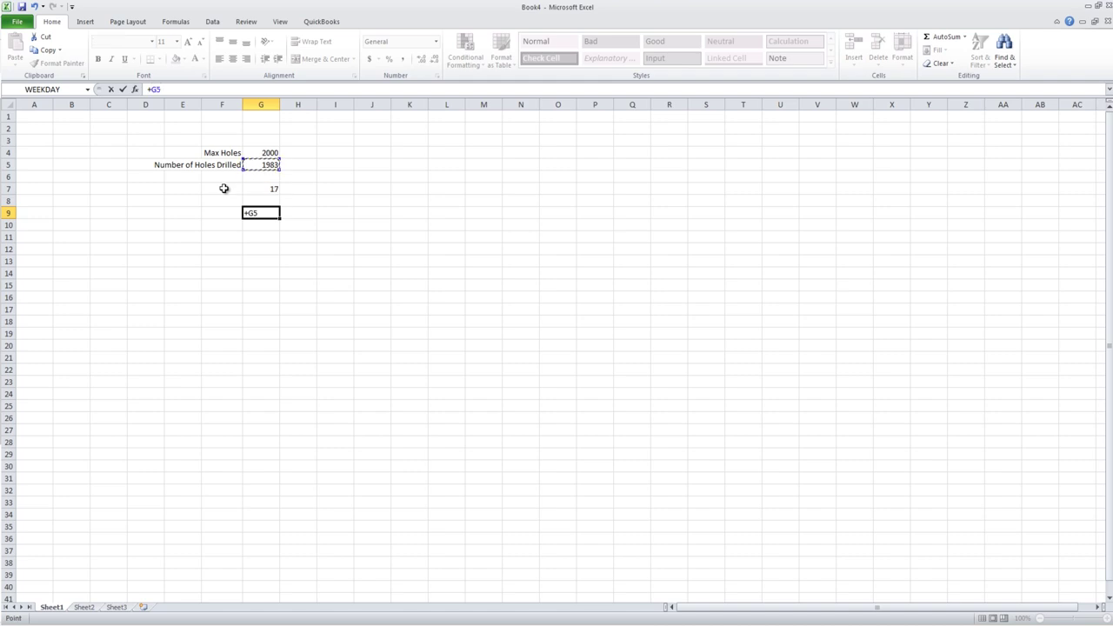
{"action": "type", "text": "+125"}
{"action": "key", "text": "ctrl+Return"}
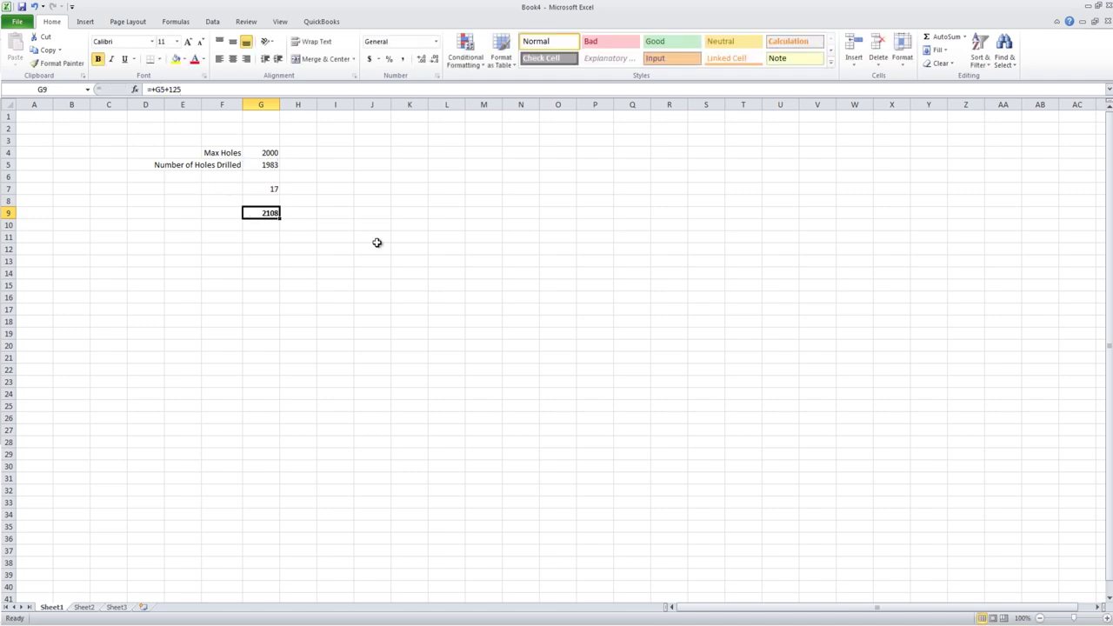
{"action": "key", "text": "ctrl+b"}
{"action": "key", "text": "alt+Tab"}
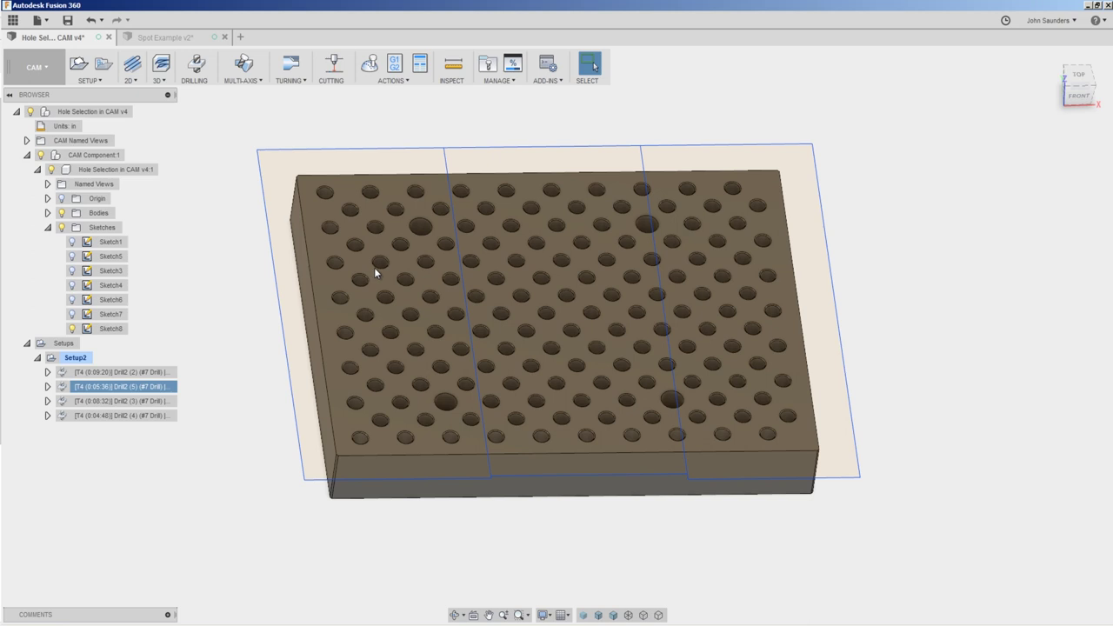
Preview the Drill2 toolpaths one by one, ending on Drill2 (3) in the plate's middle
{"action": "left_click", "coordinate": [122, 415]}
{"action": "left_click", "coordinate": [148, 386]}
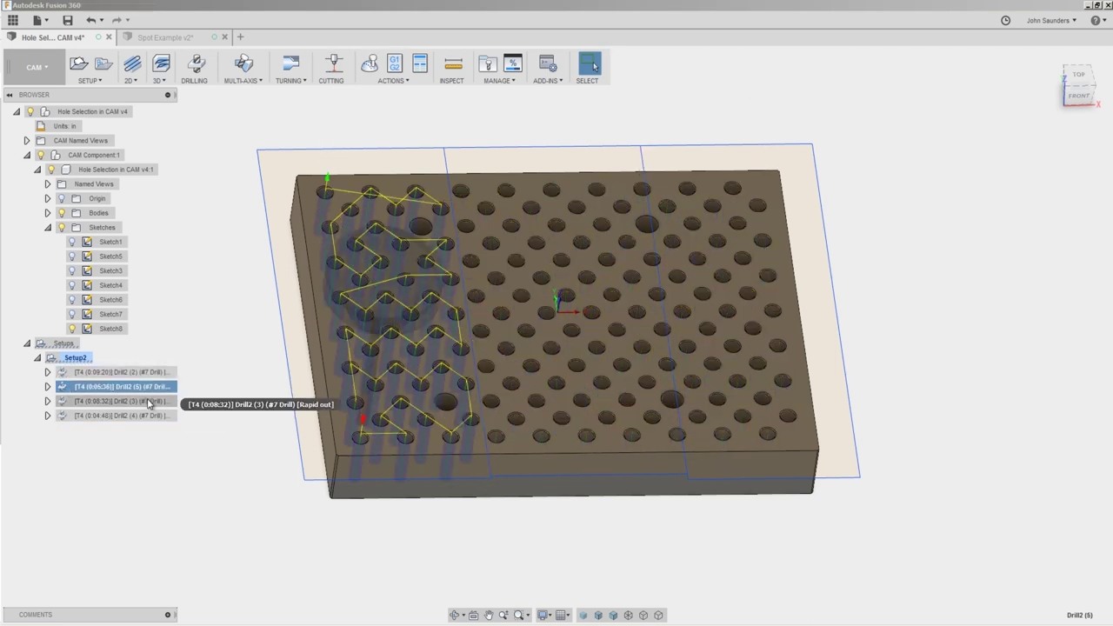
{"action": "left_click", "coordinate": [150, 403]}
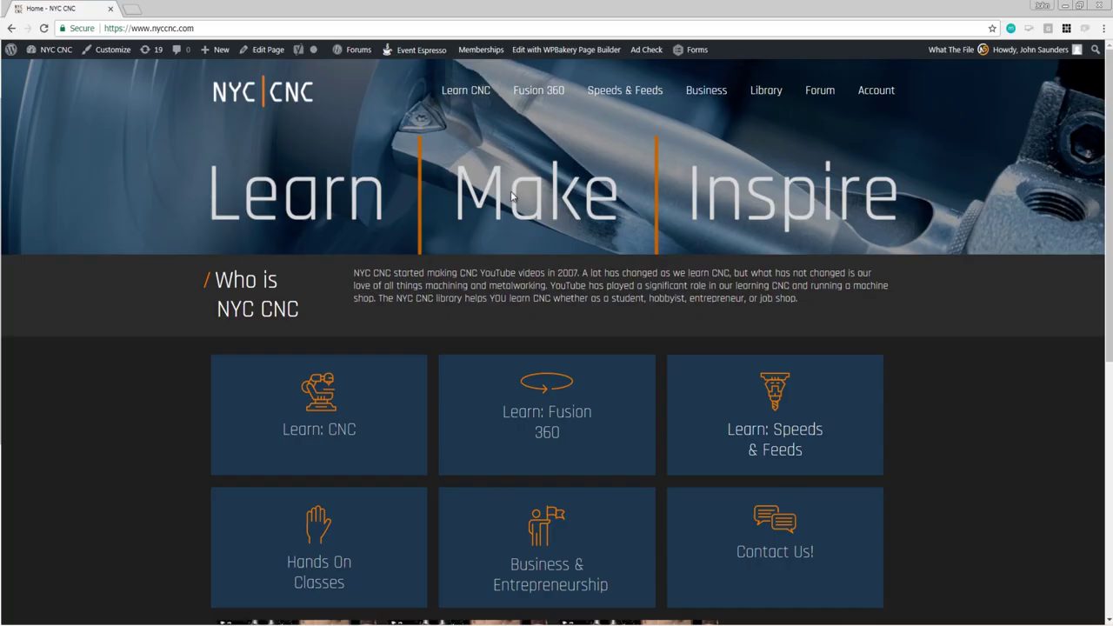
Bring up the Fusion 360 section of the NYC CNC site's top navigation
{"action": "mouse_move", "coordinate": [544, 103]}
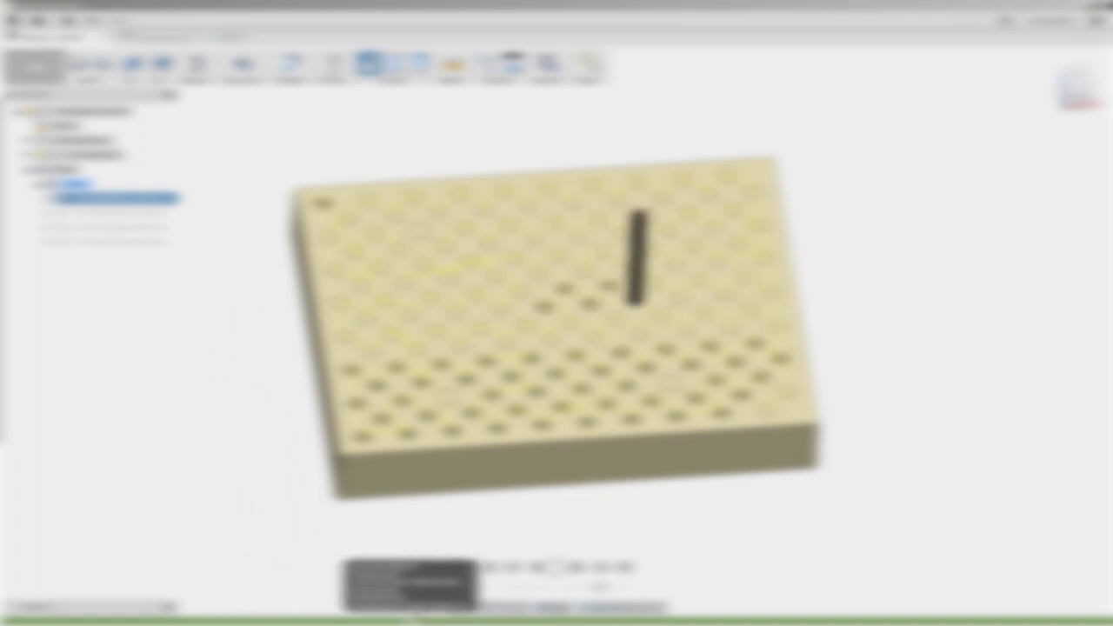
{"action": "left_click", "coordinate": [843, 256]}
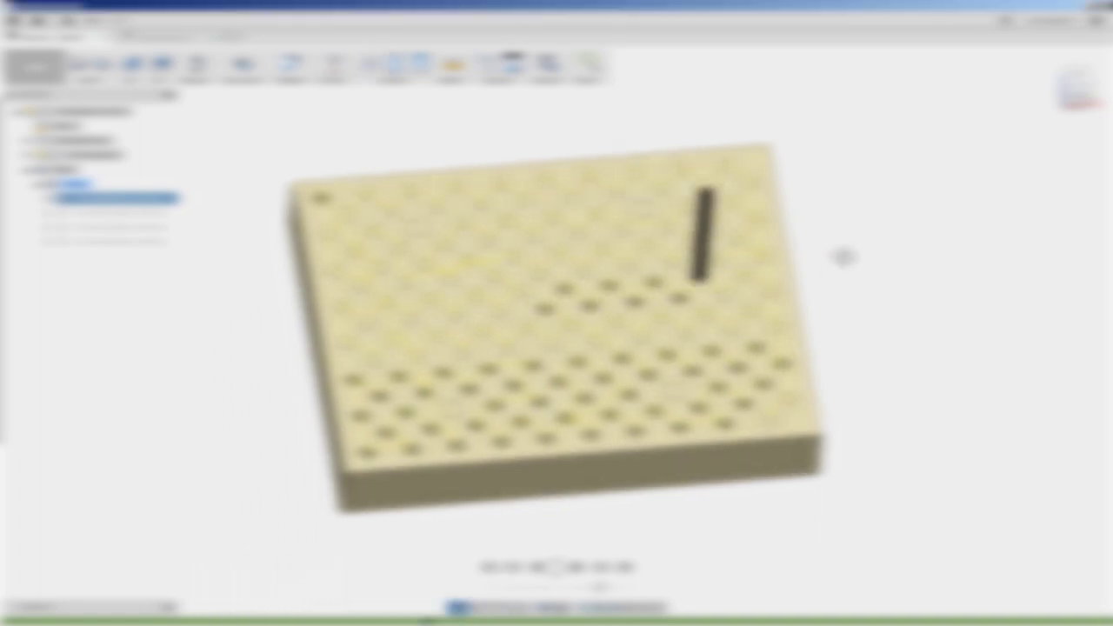